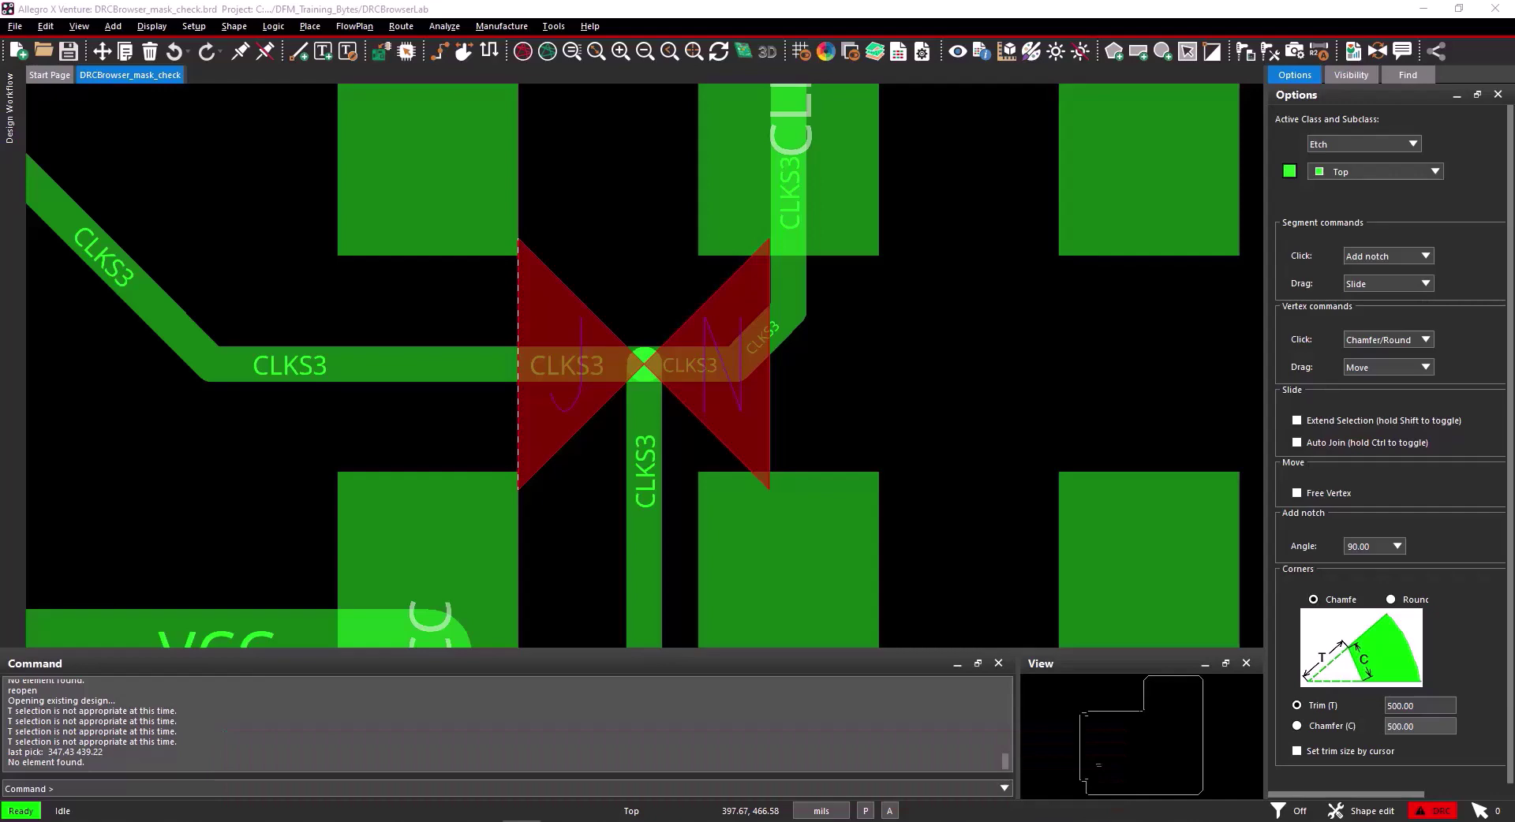
- Open the DRC Browser, zoom out to fit the whole board, and enable Filter by Area
click(554, 26)
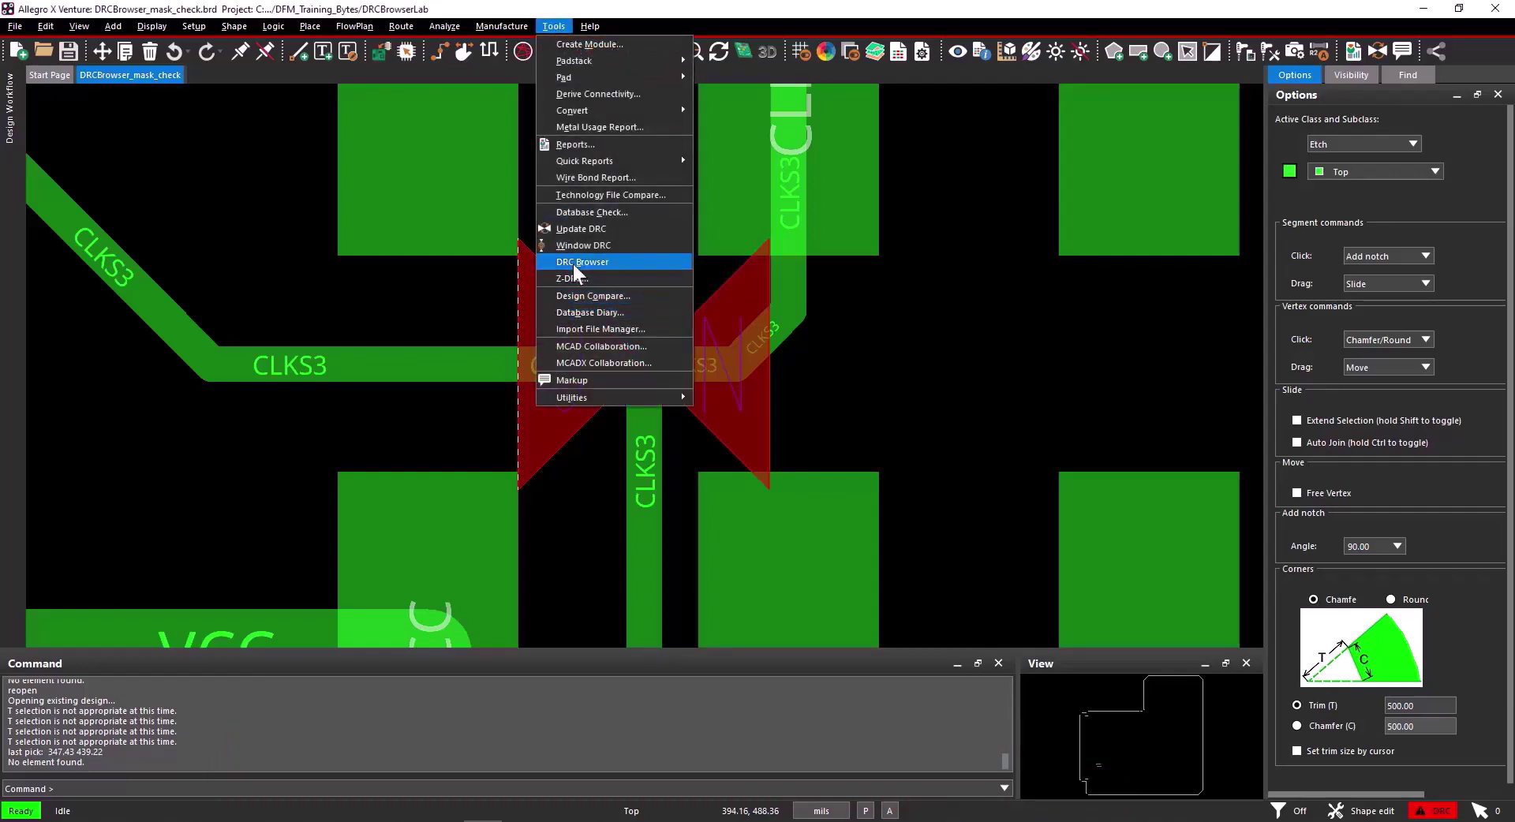
click(573, 262)
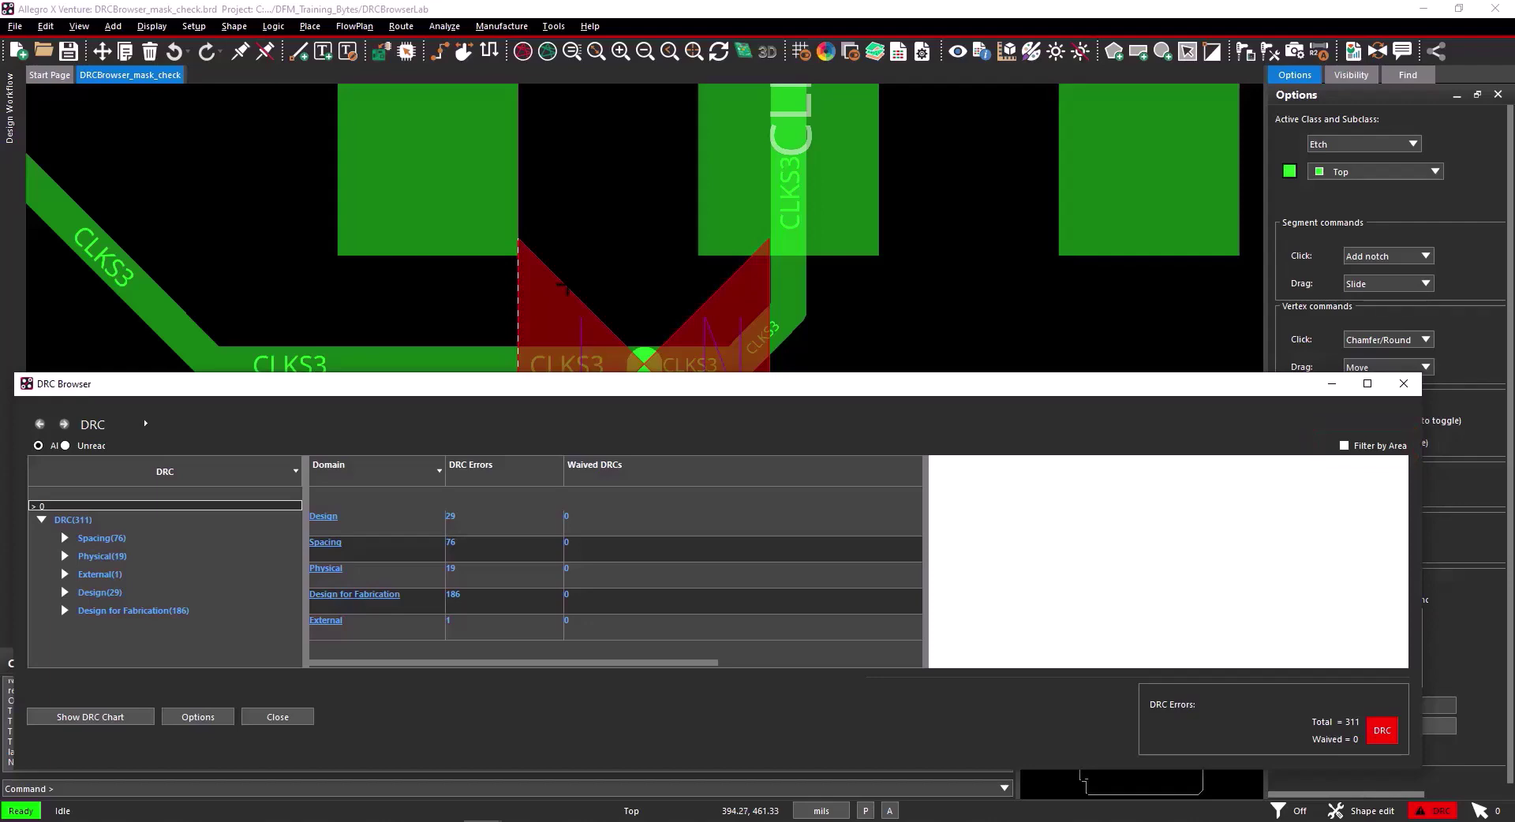
scroll(564, 286, down, 5)
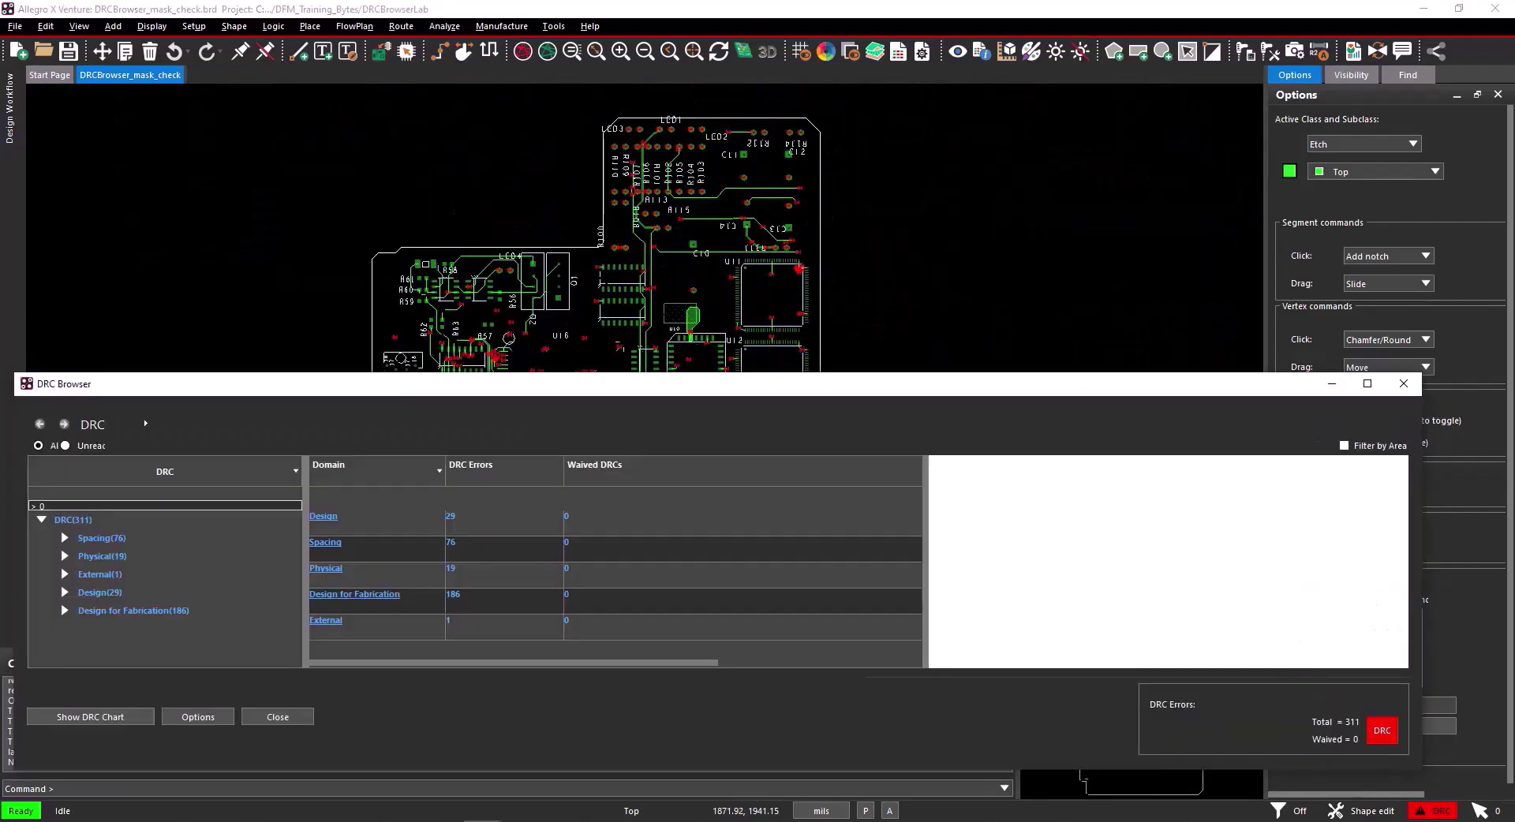
click(1381, 445)
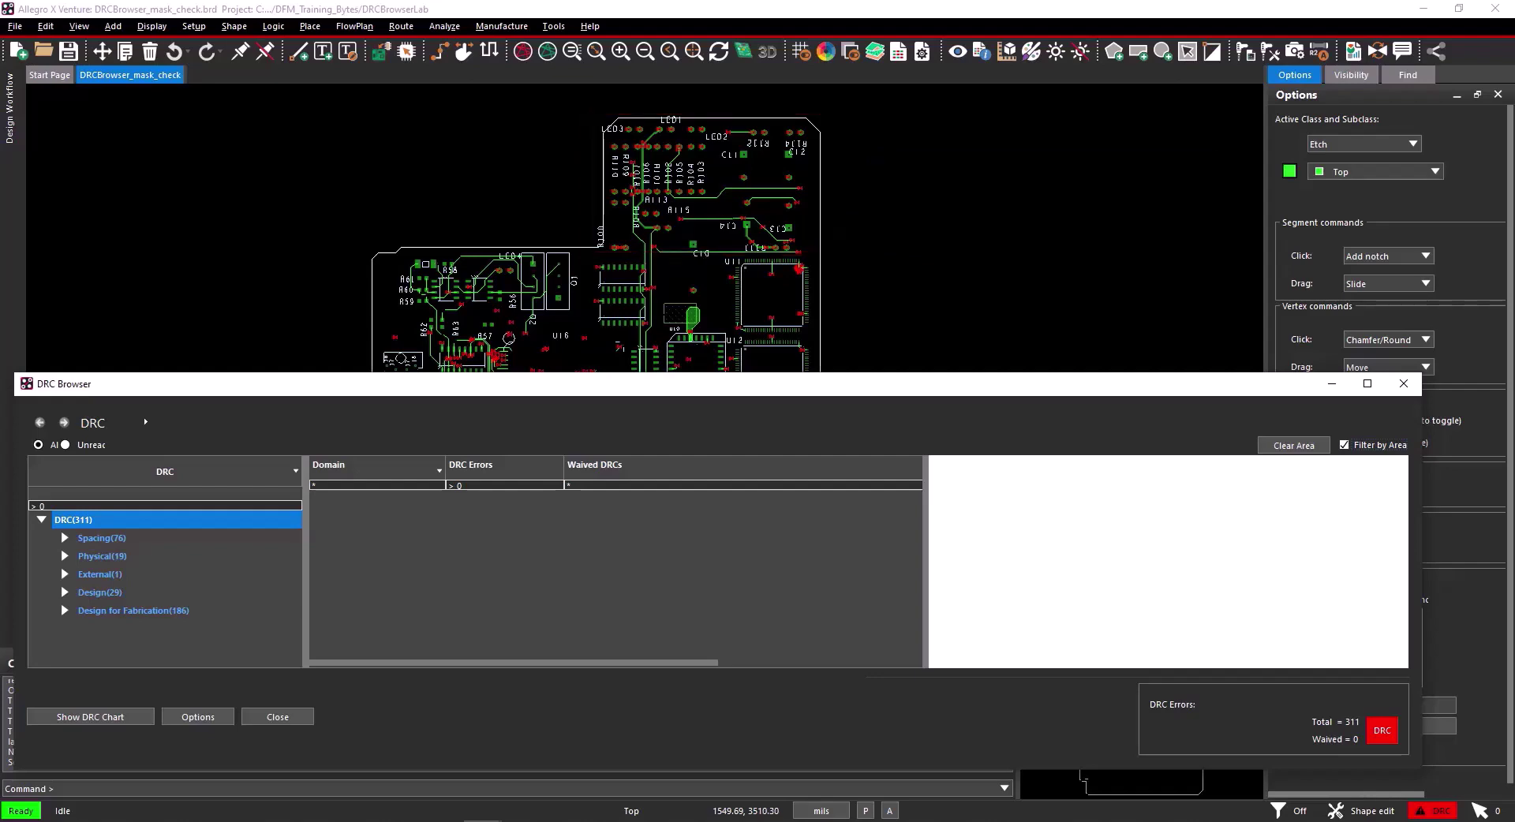
- Draw the filter area over the upper board and zoom to its Thru Pin errors, including the 5.02 MIL one
drag(568, 97, 907, 246)
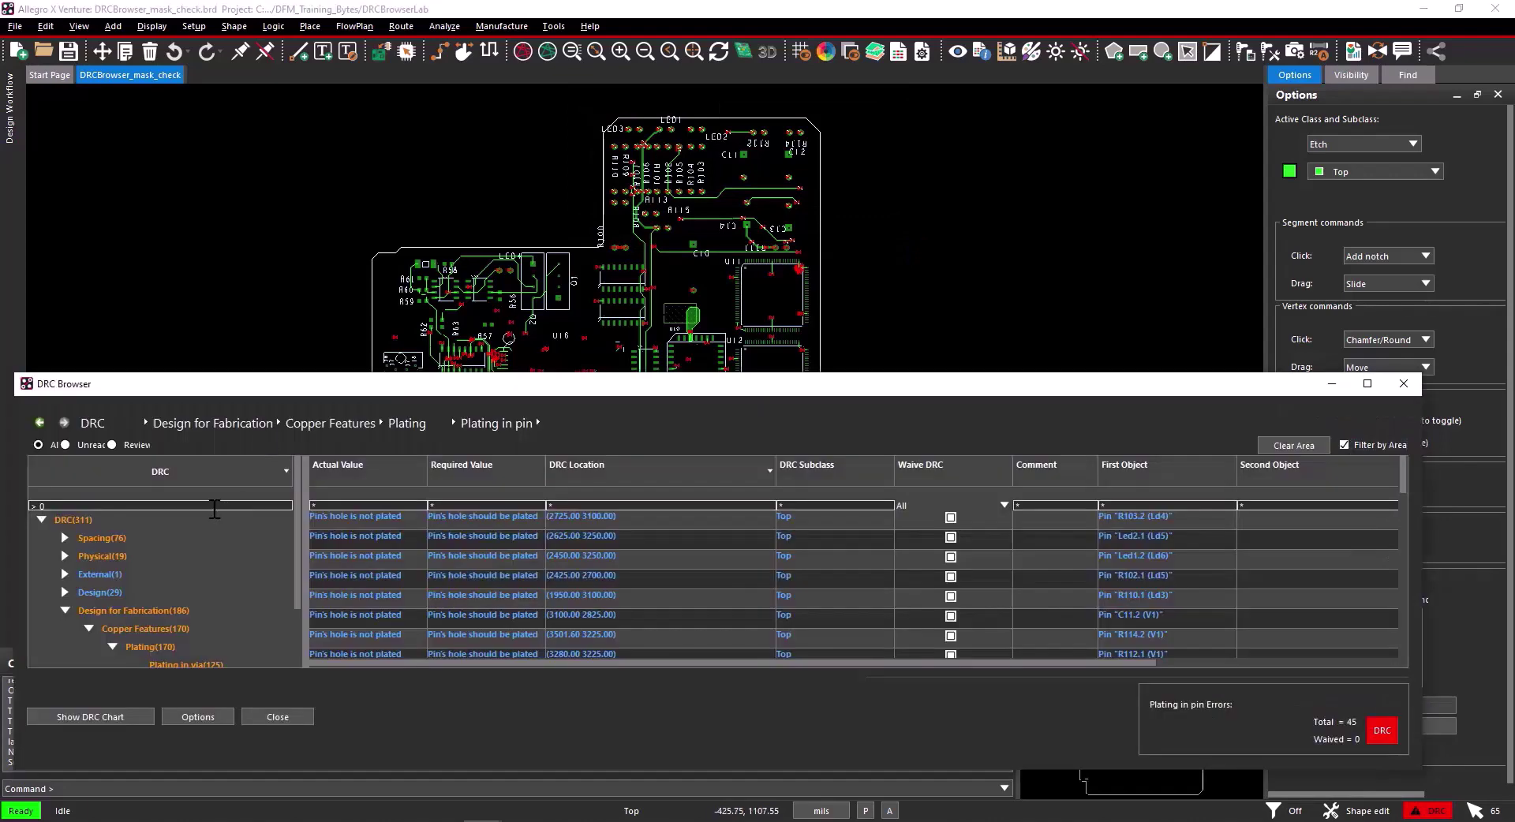
click(109, 521)
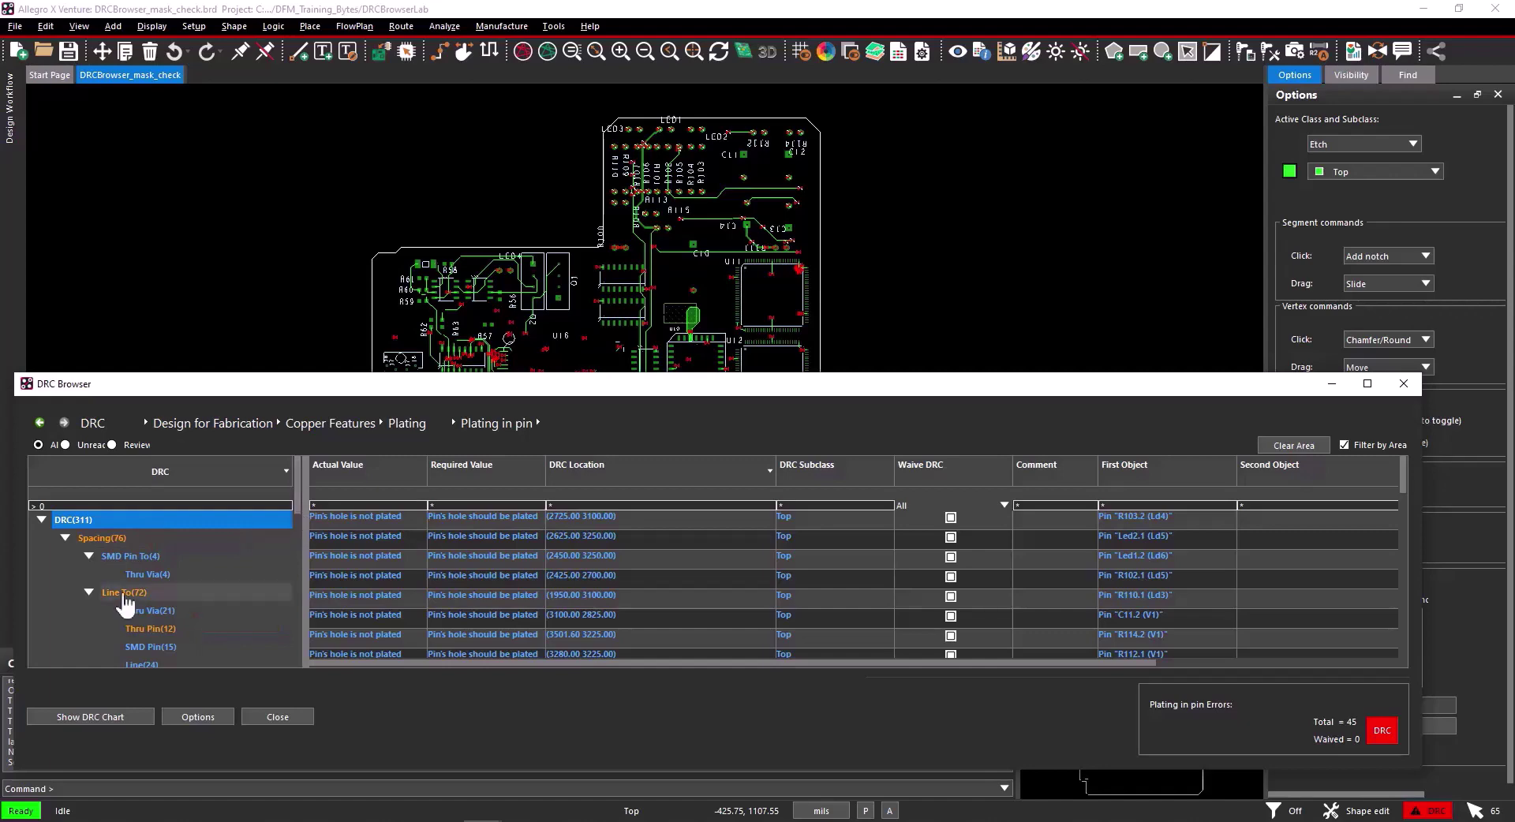
click(142, 629)
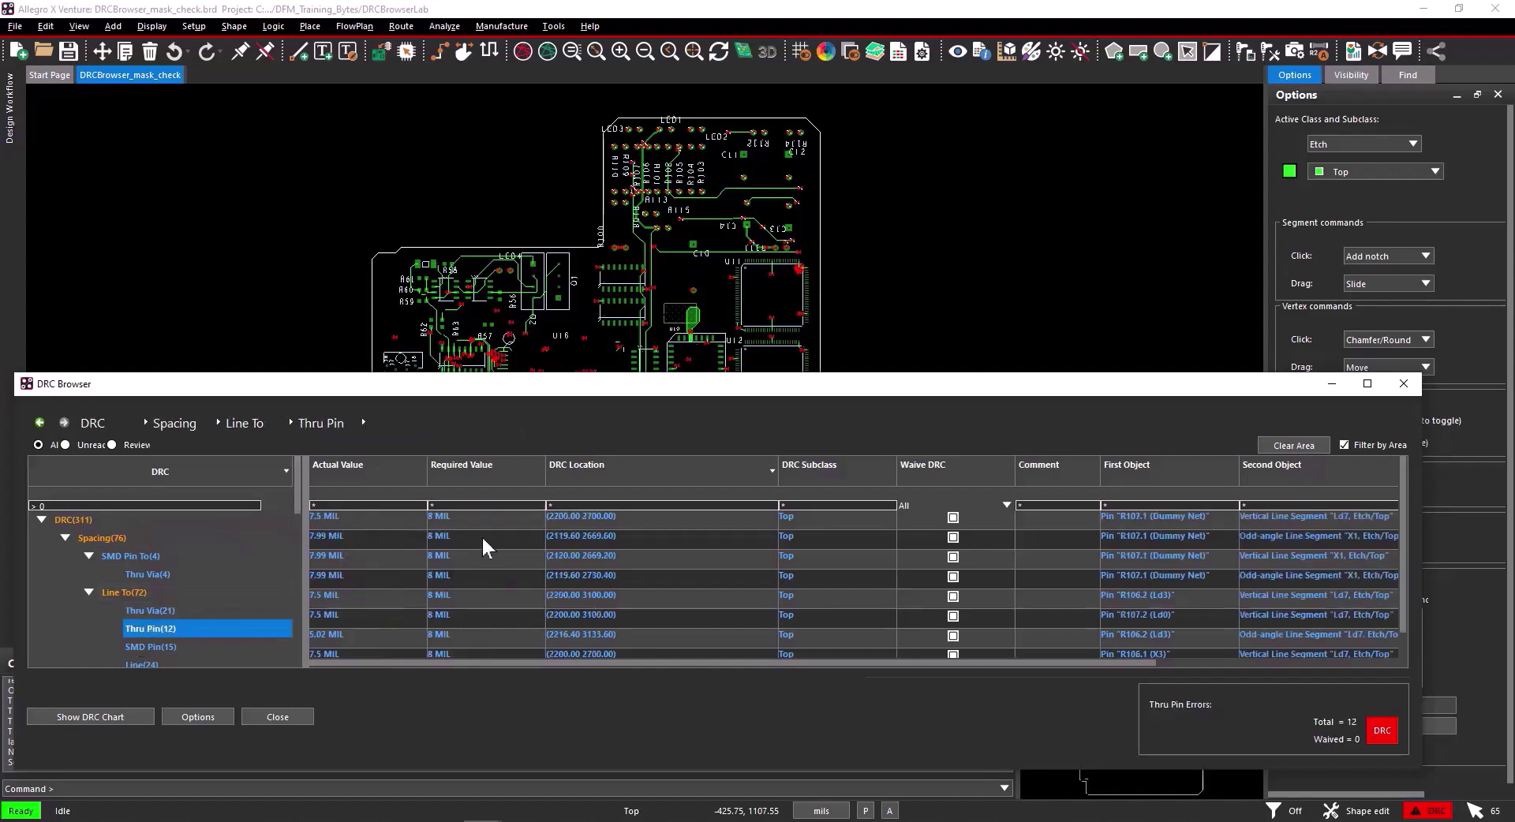
click(486, 524)
click(509, 539)
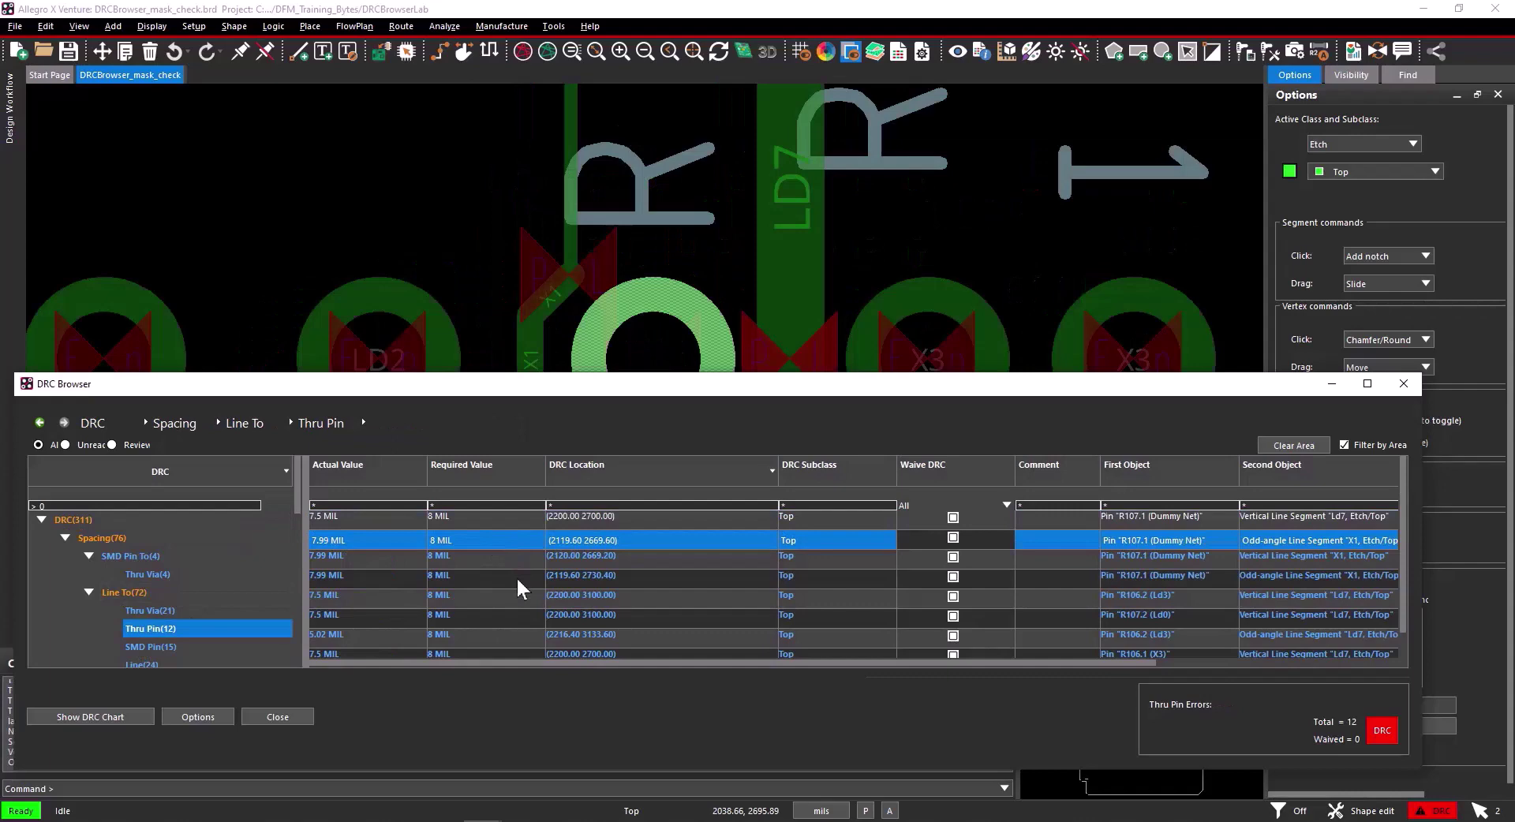
click(517, 577)
click(517, 636)
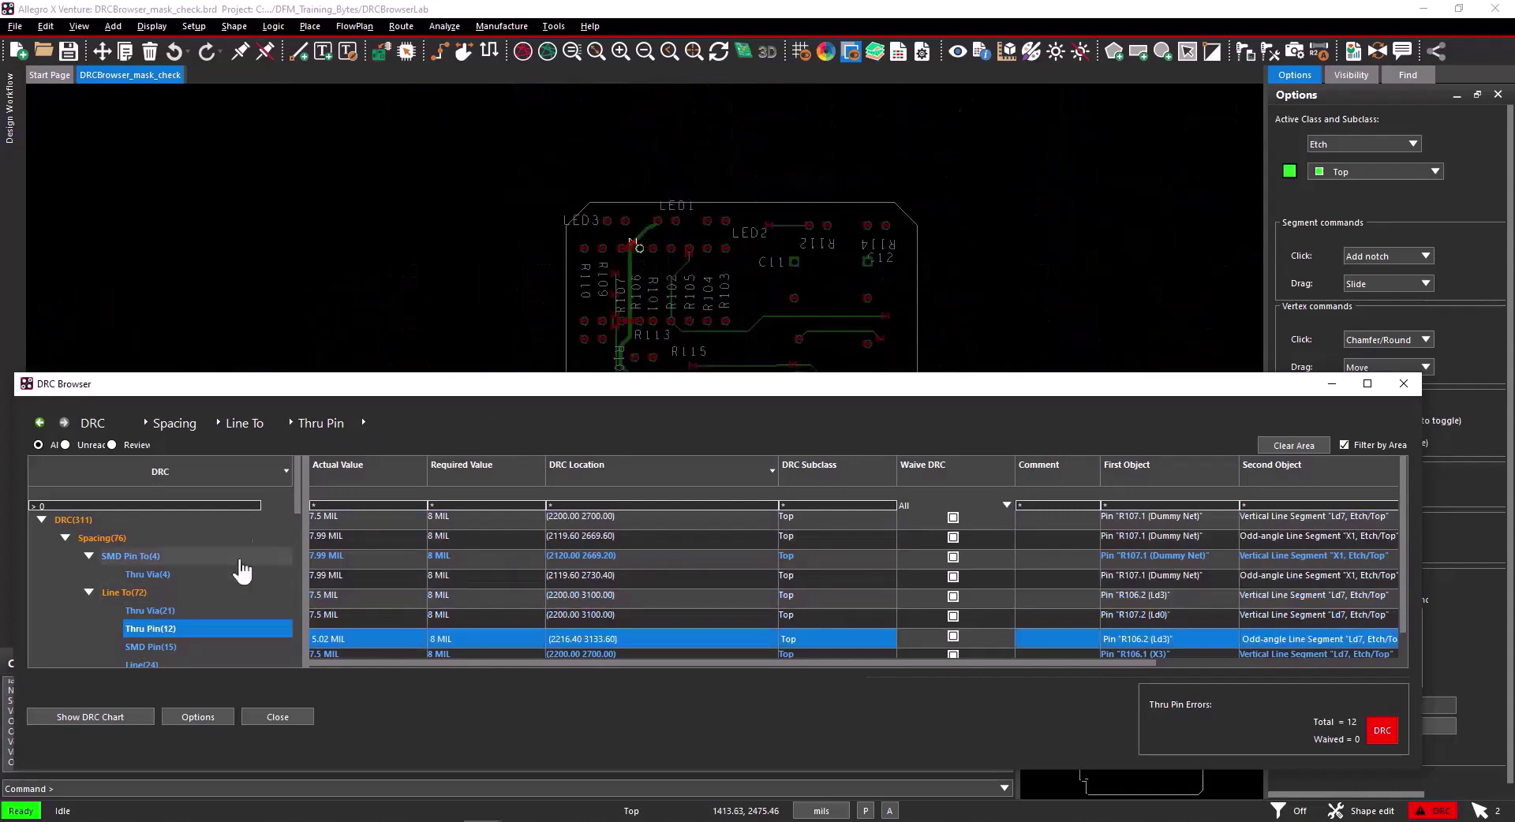
- Review the area's Minimum Neck Width errors, including the one at 3270.00 2380.00
scroll(298, 537, down, 1)
scroll(299, 537, down, 1)
click(237, 611)
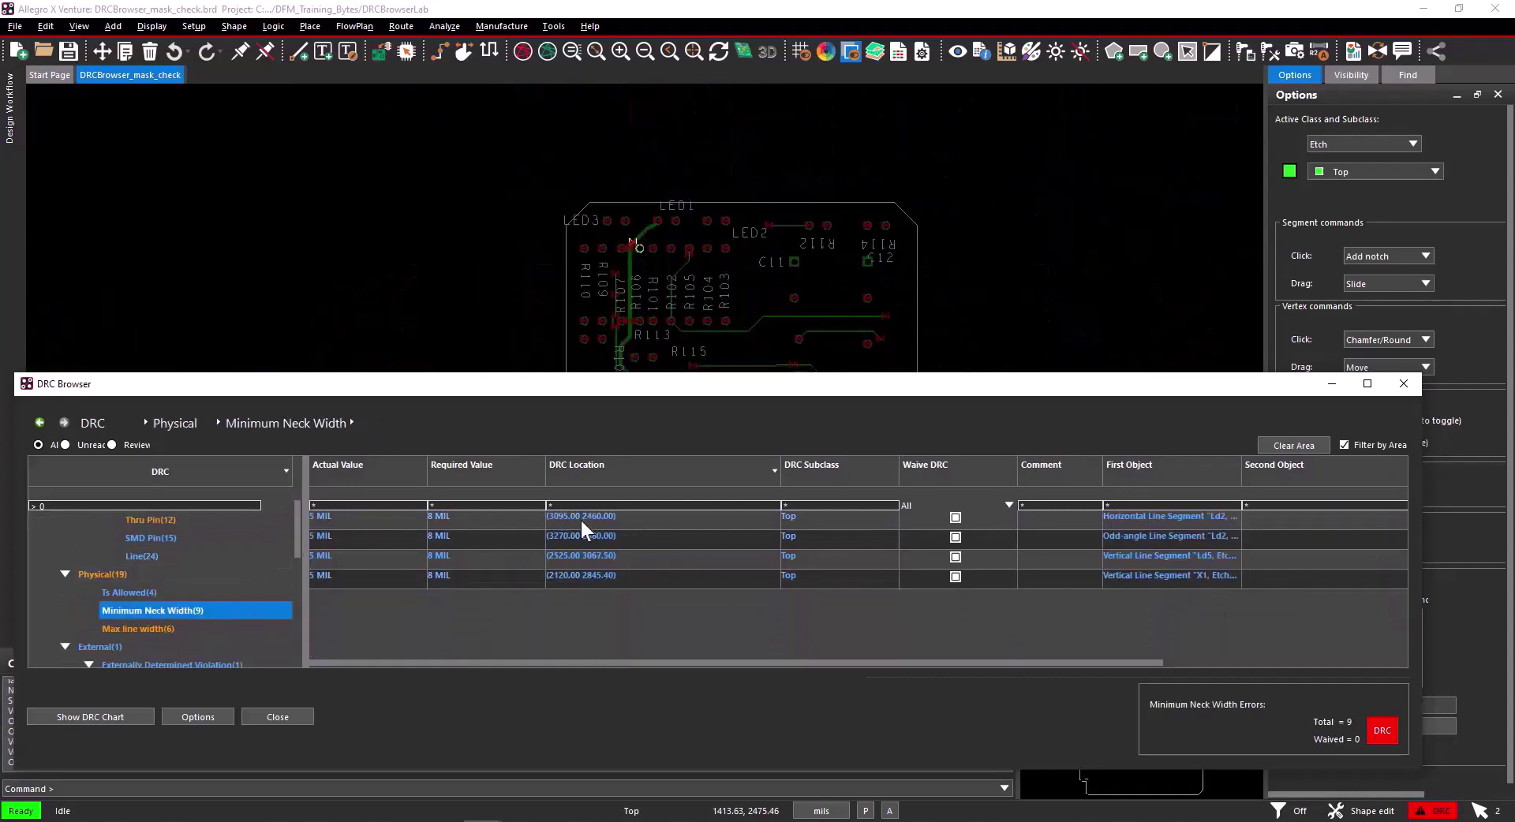
click(581, 521)
click(582, 540)
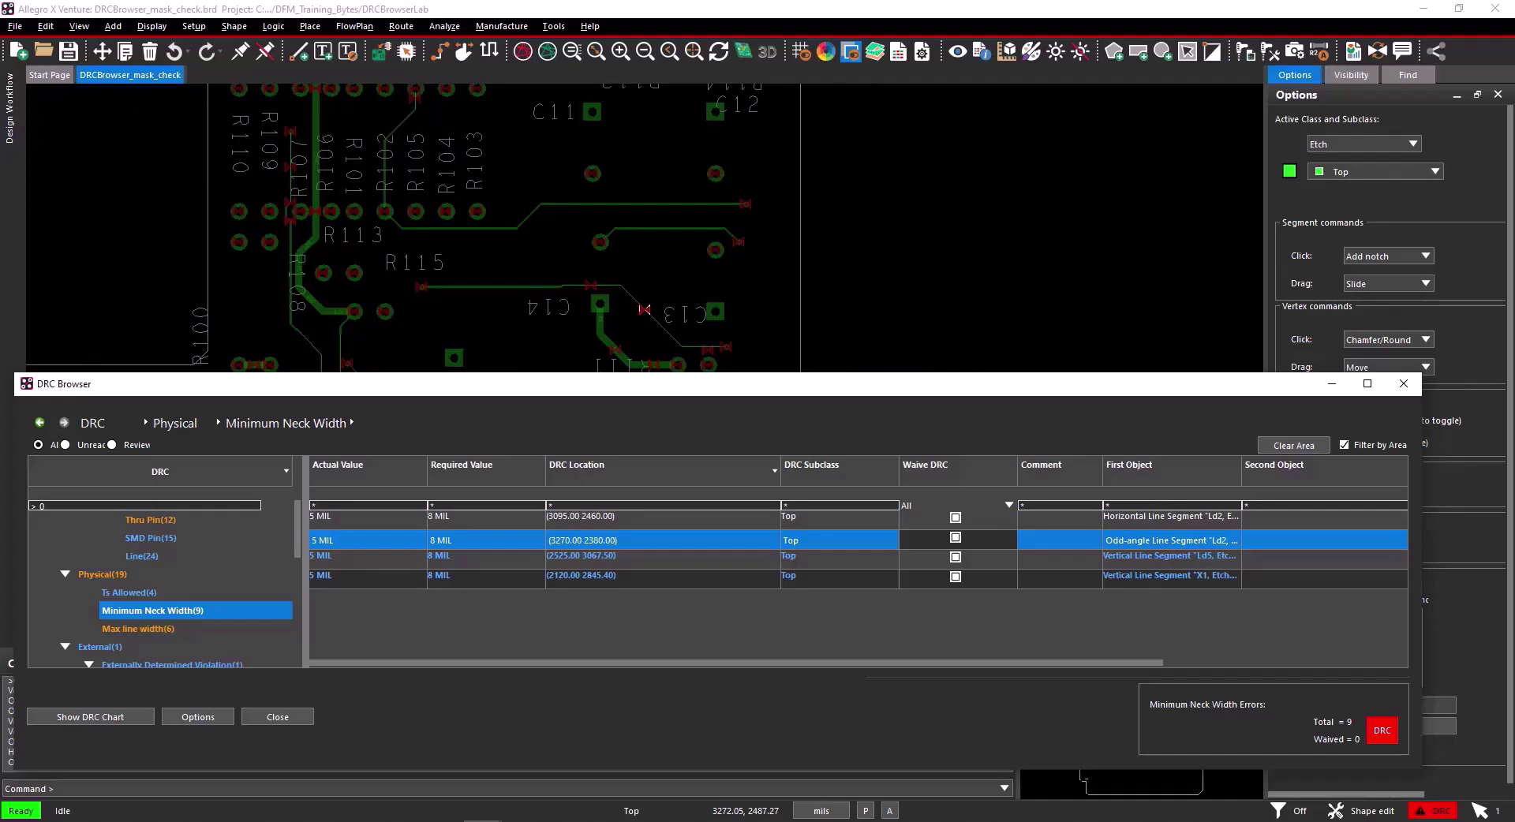
- Clear the filter area, pick a new board region, then turn Filter by Area off
click(1310, 448)
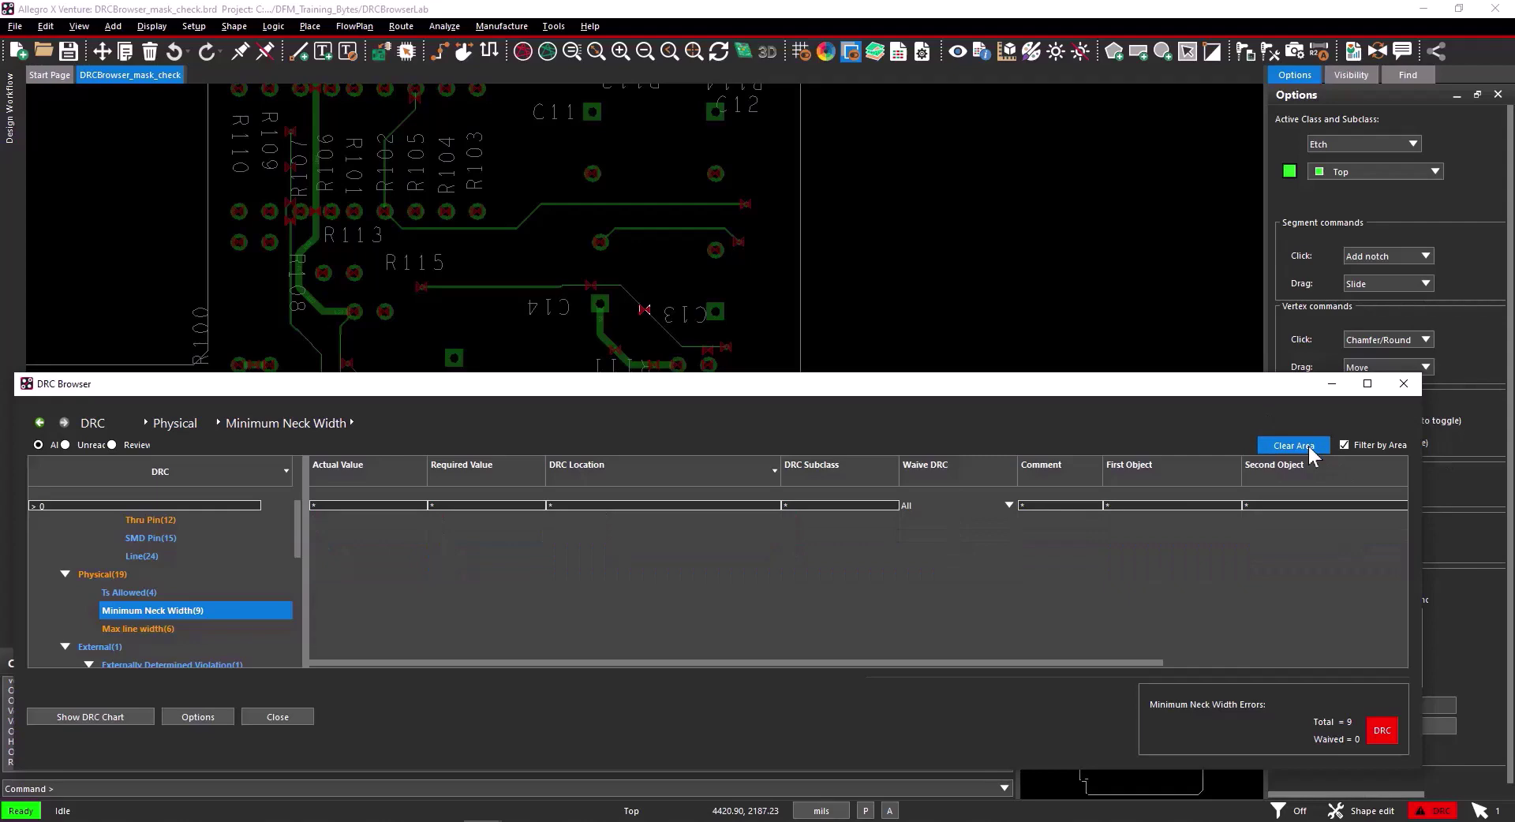
click(1310, 446)
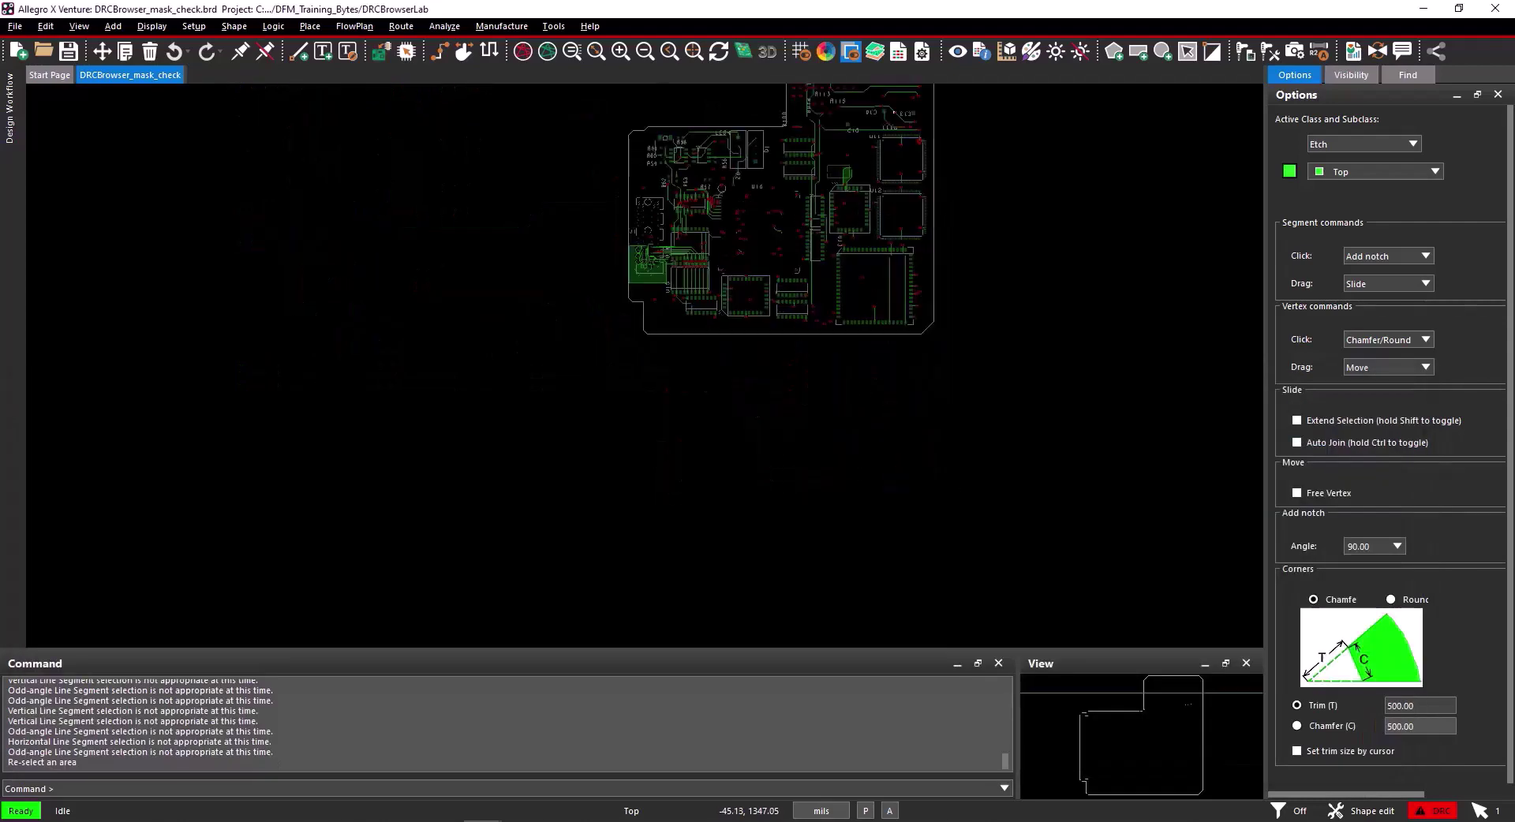
drag(582, 103, 784, 360)
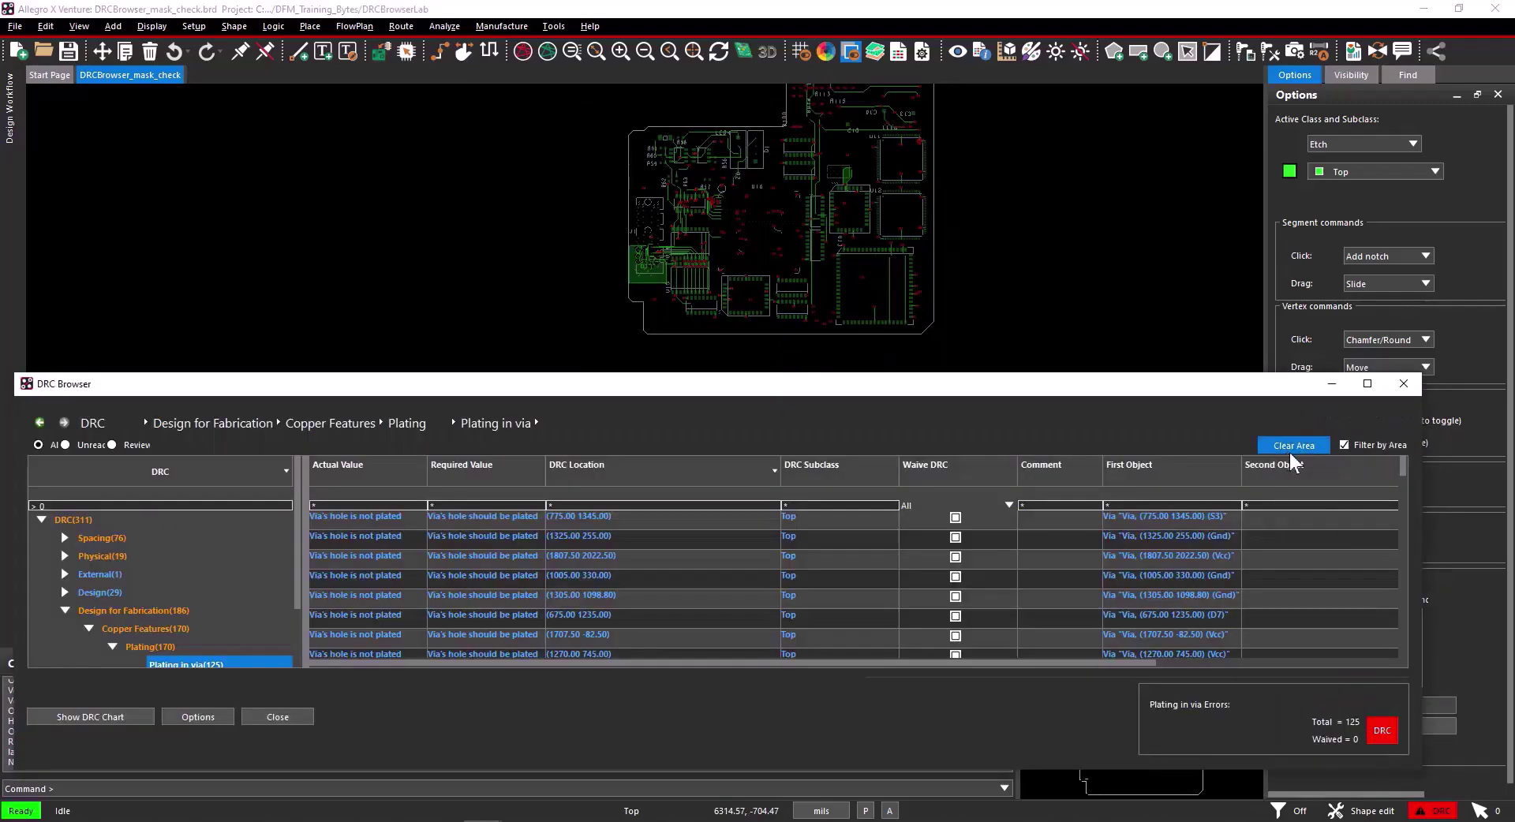
click(1346, 445)
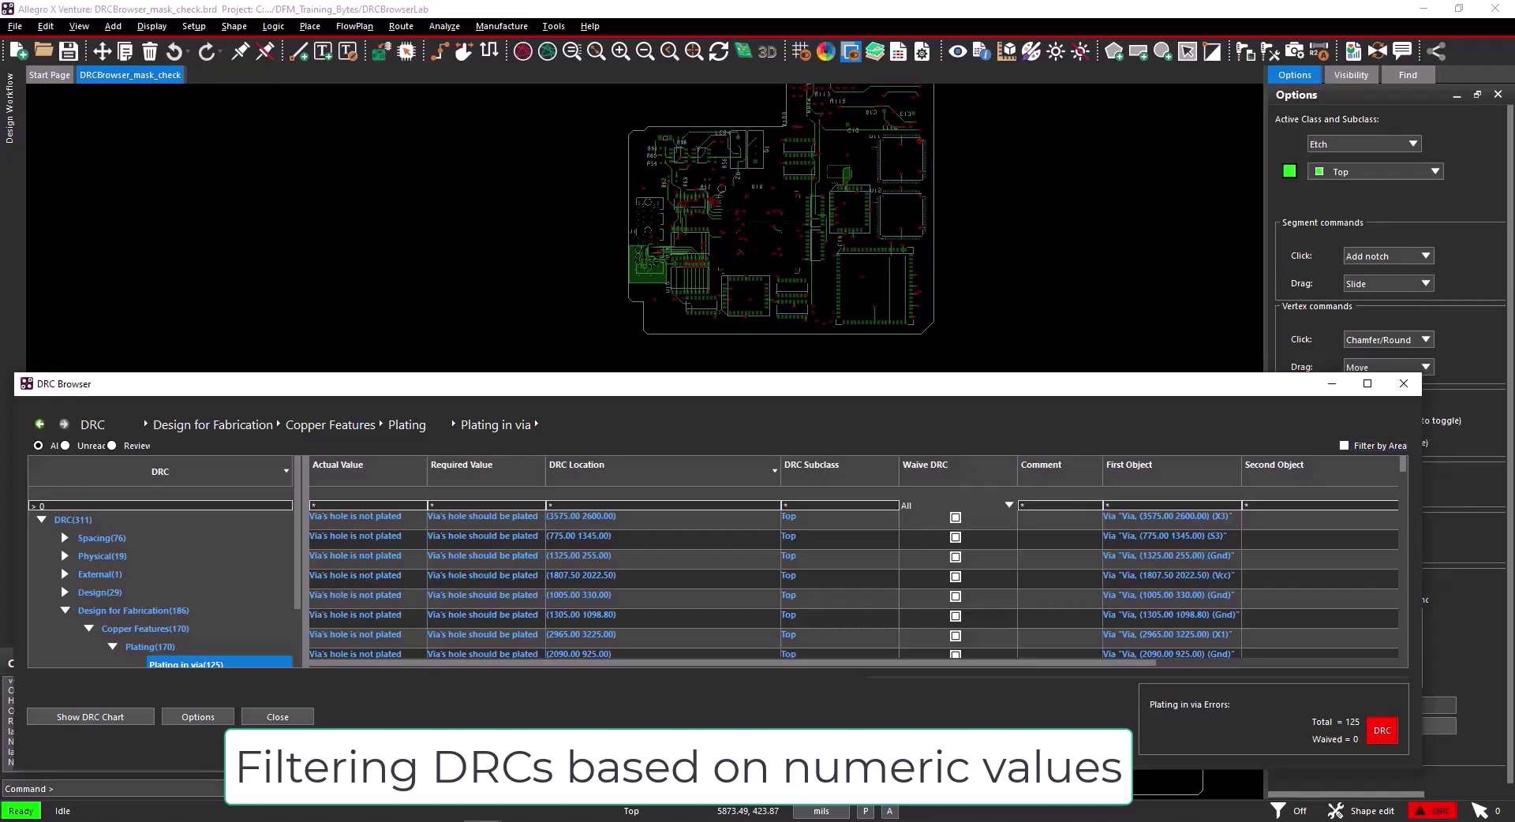
- List the 12 Spacing > Line To > Thru Pin errors and open the Actual Value numeric filter
click(102, 538)
click(141, 577)
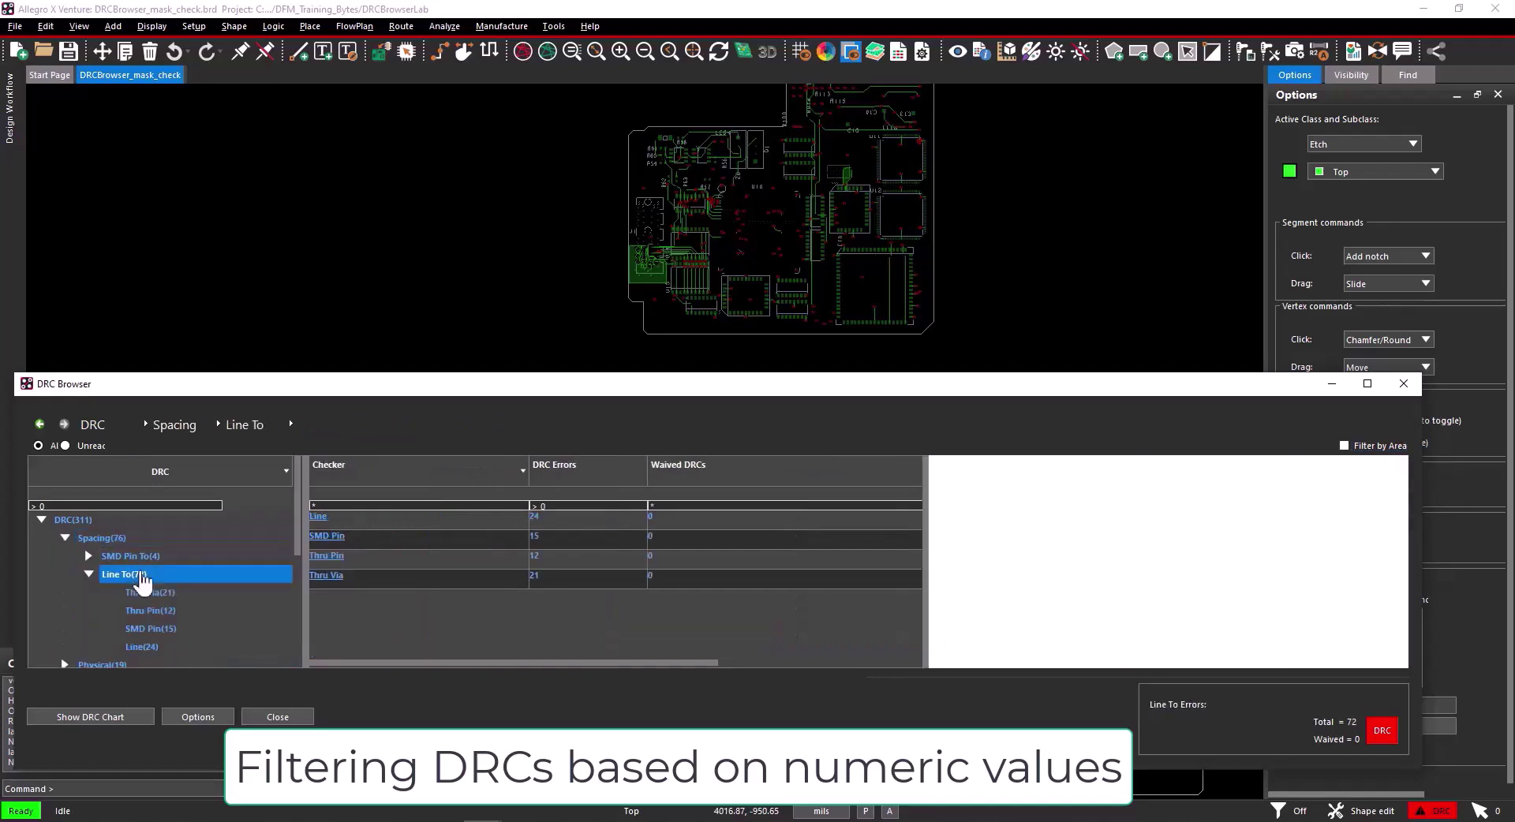
click(169, 613)
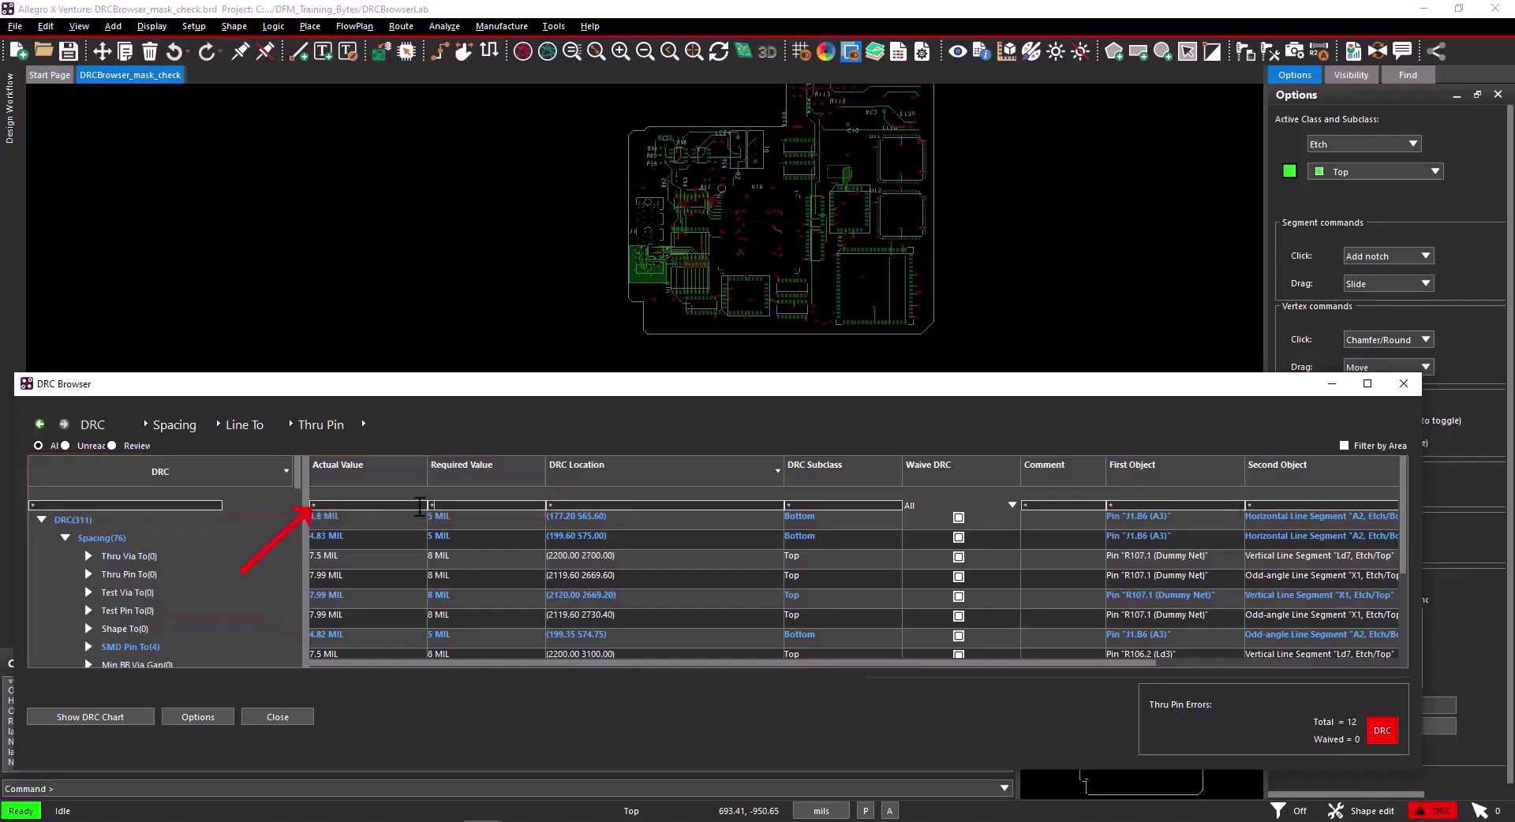
click(419, 506)
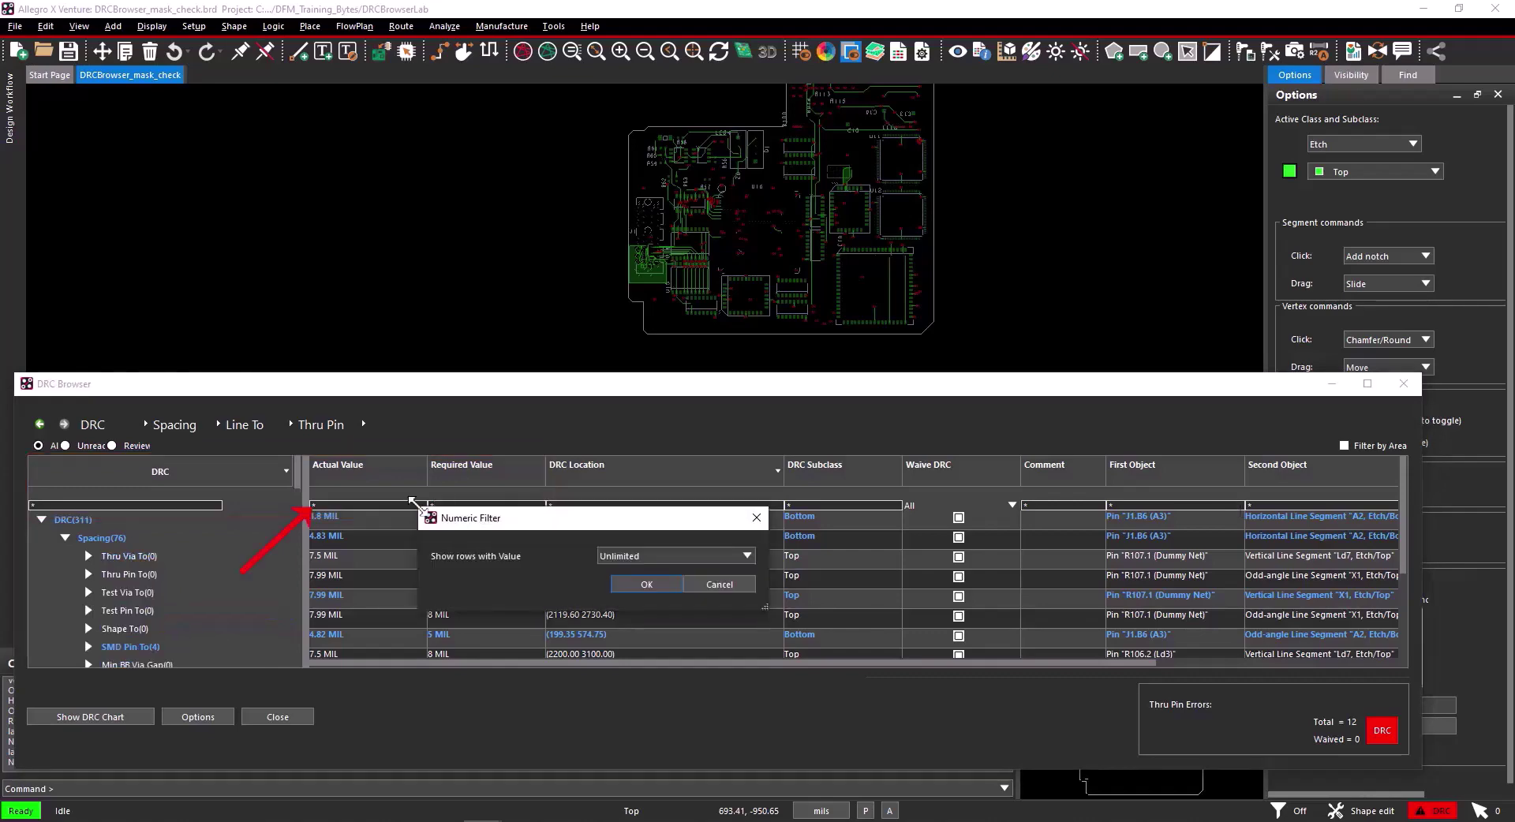
- Set the Actual Value filter to 'greater than or equal to' 5 and apply it
click(662, 558)
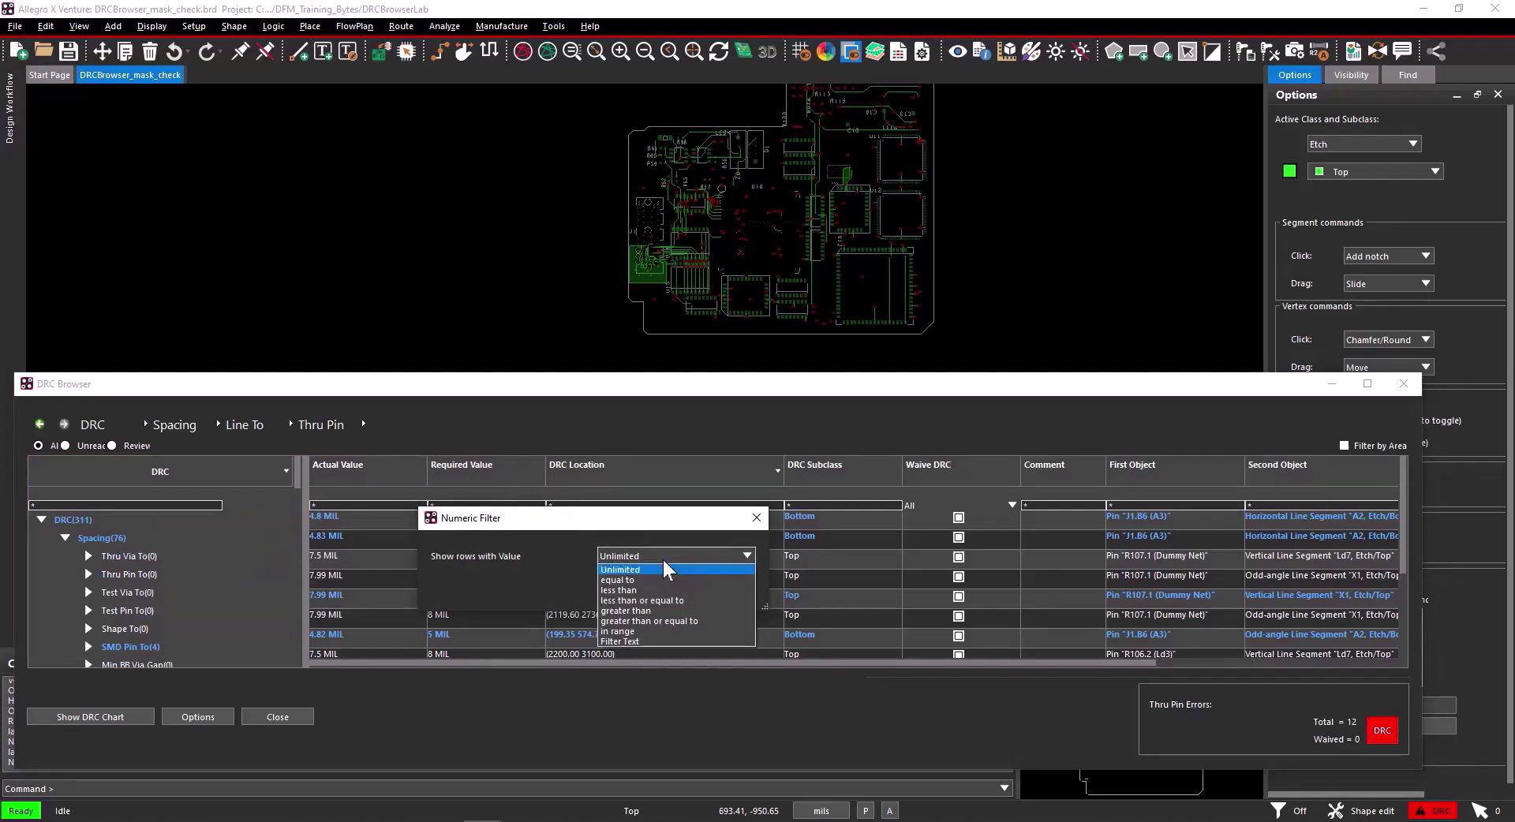
click(661, 622)
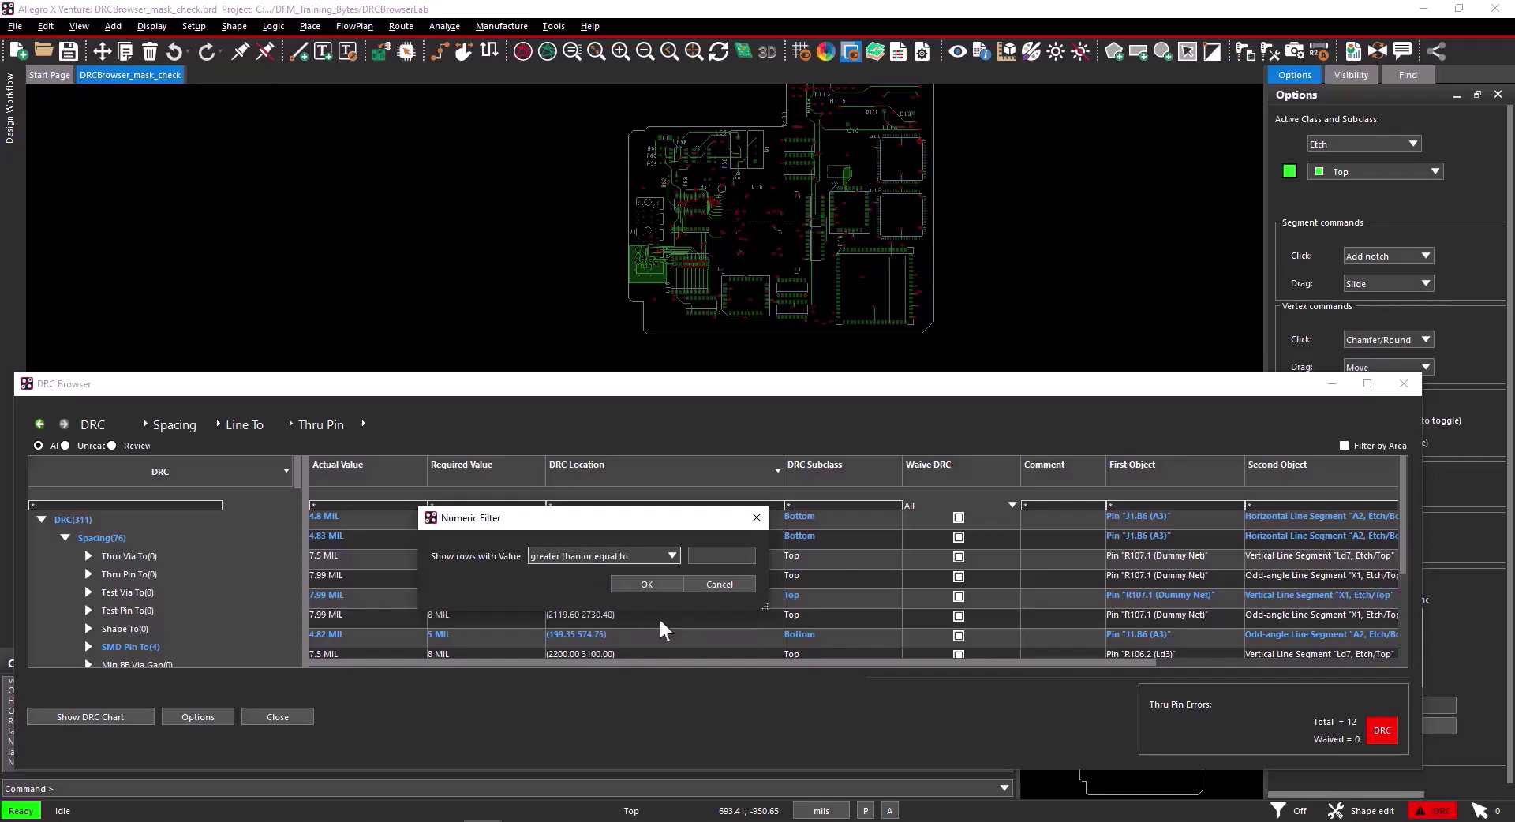
click(722, 559)
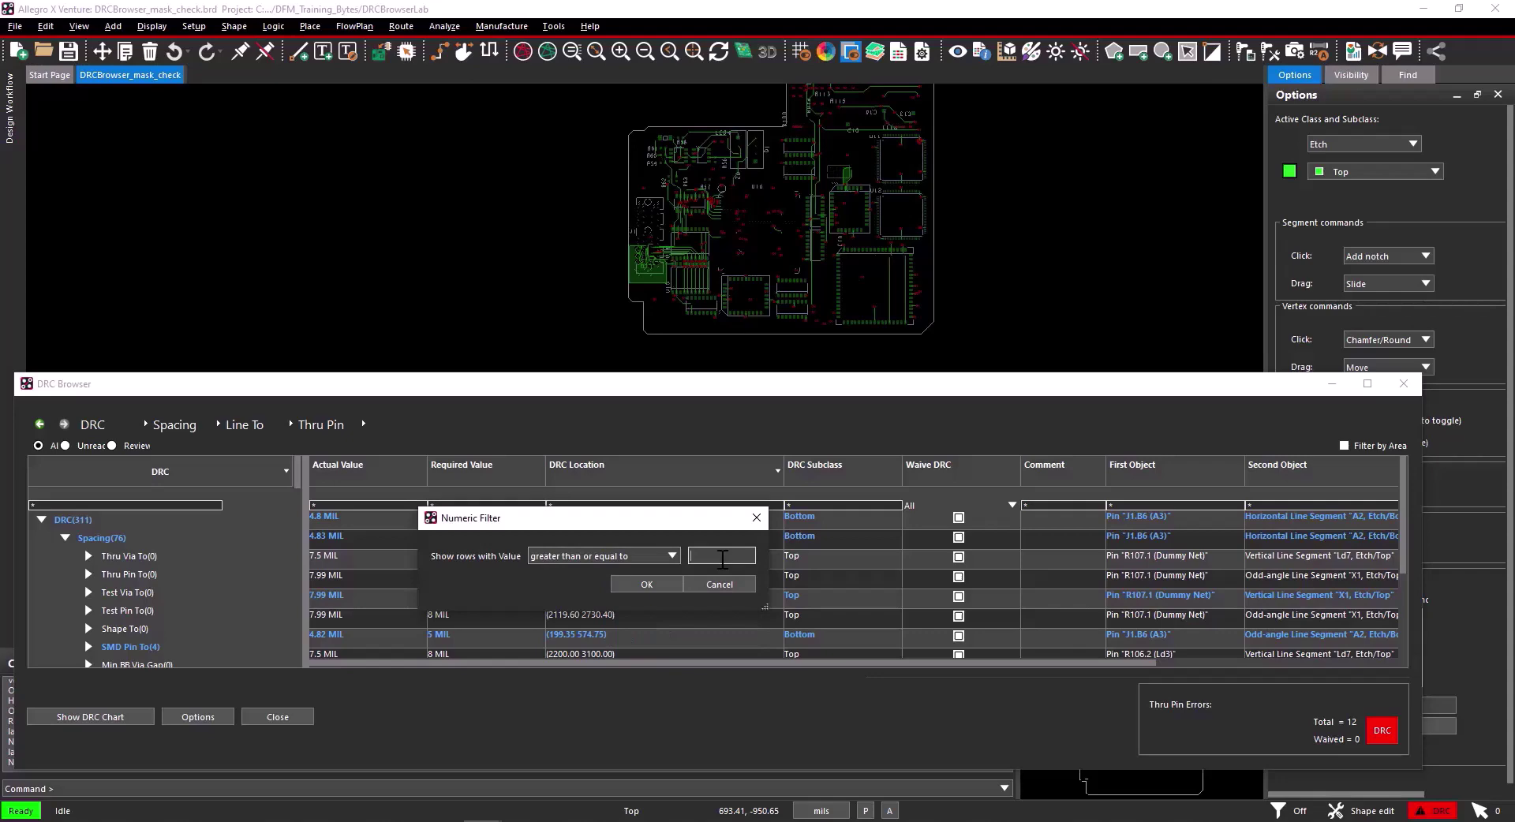
text(5)
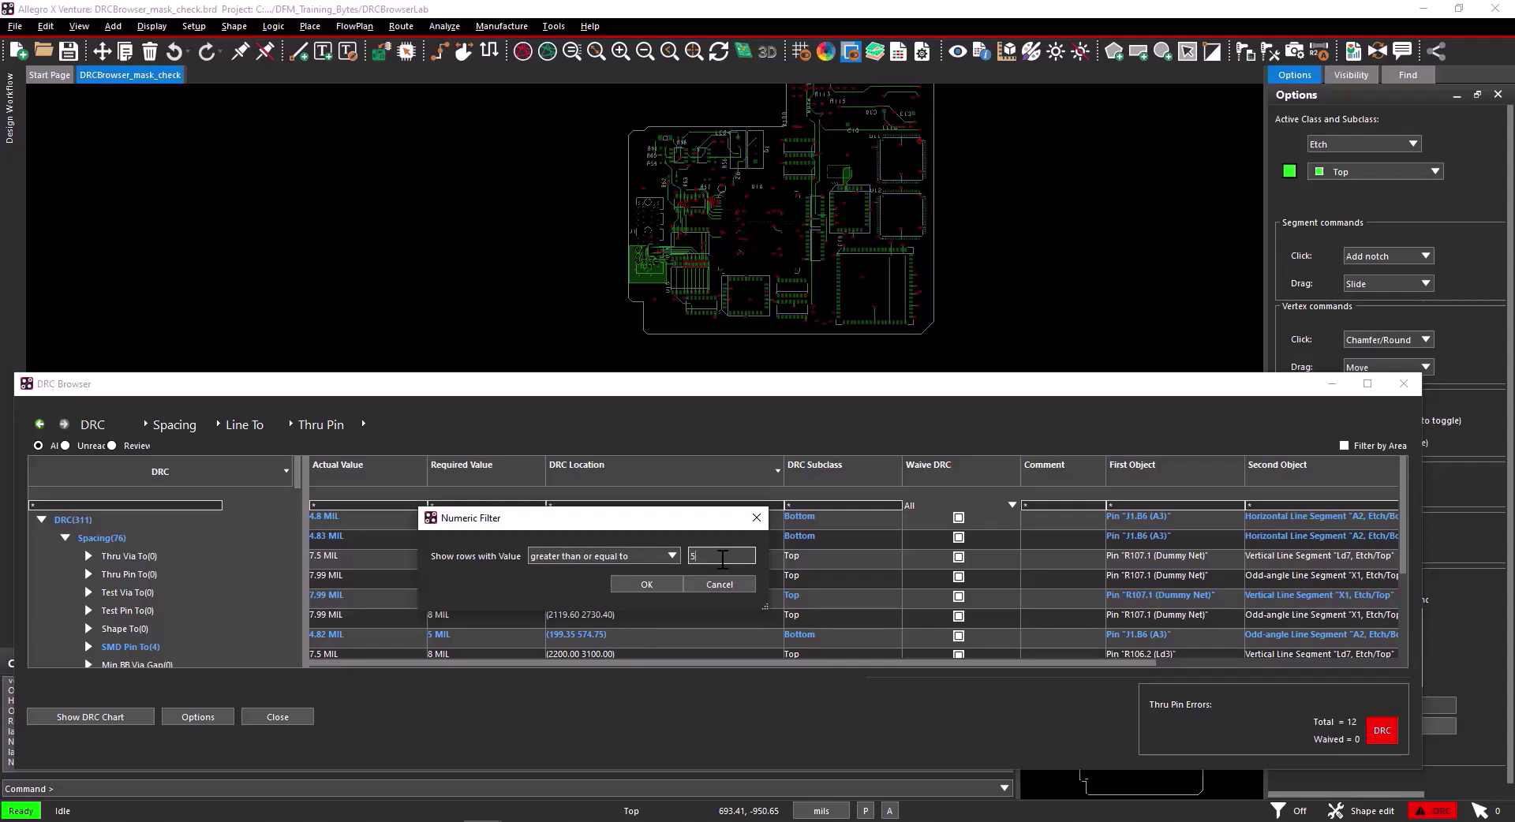
click(647, 585)
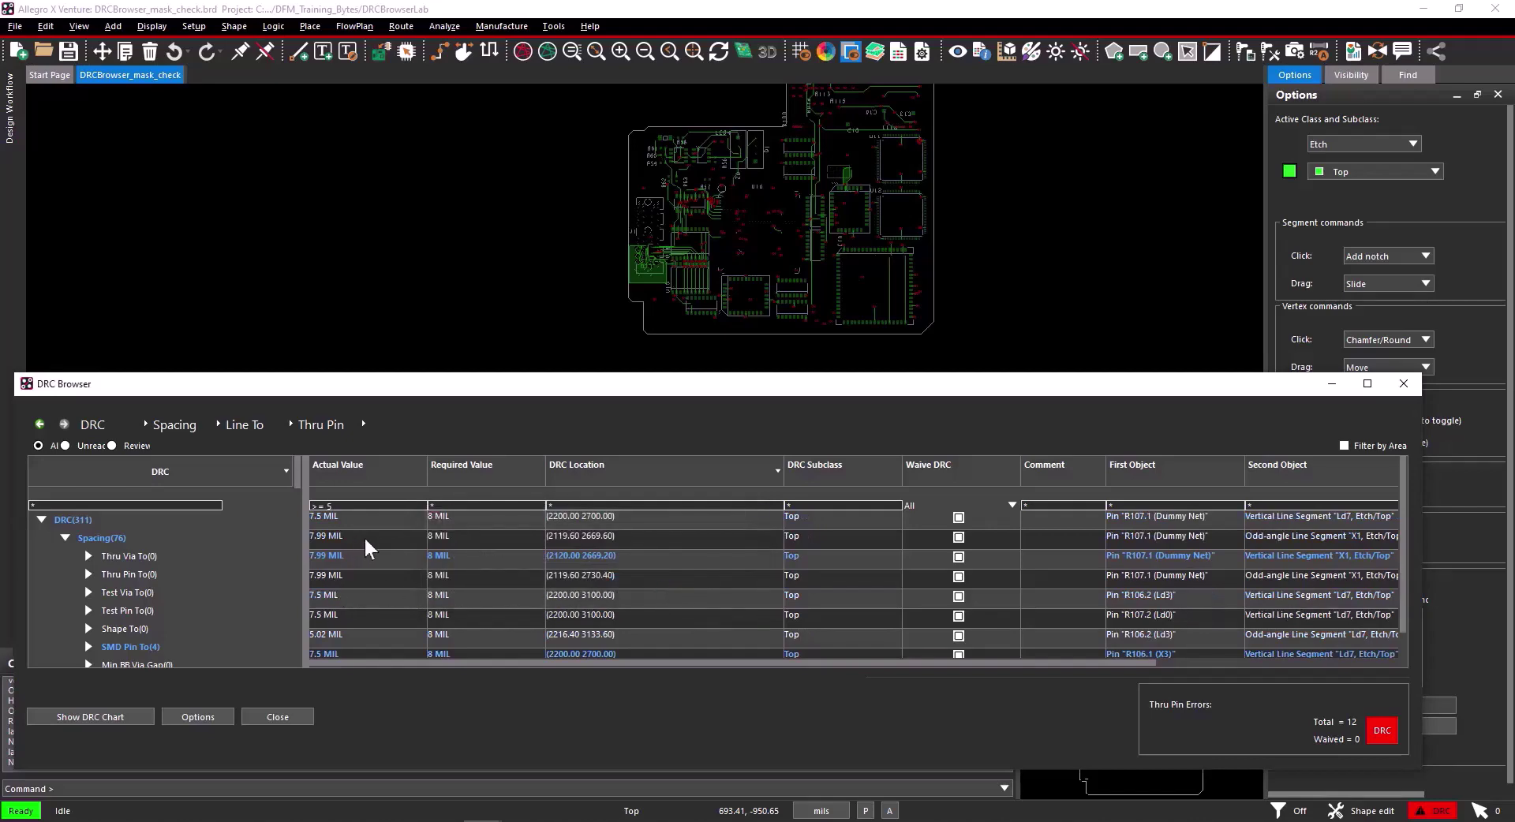
- Sort violations by Actual Value ascending and zoom to several, including the 7.99 MIL one
scroll(363, 536, down, 1)
scroll(368, 537, up, 1)
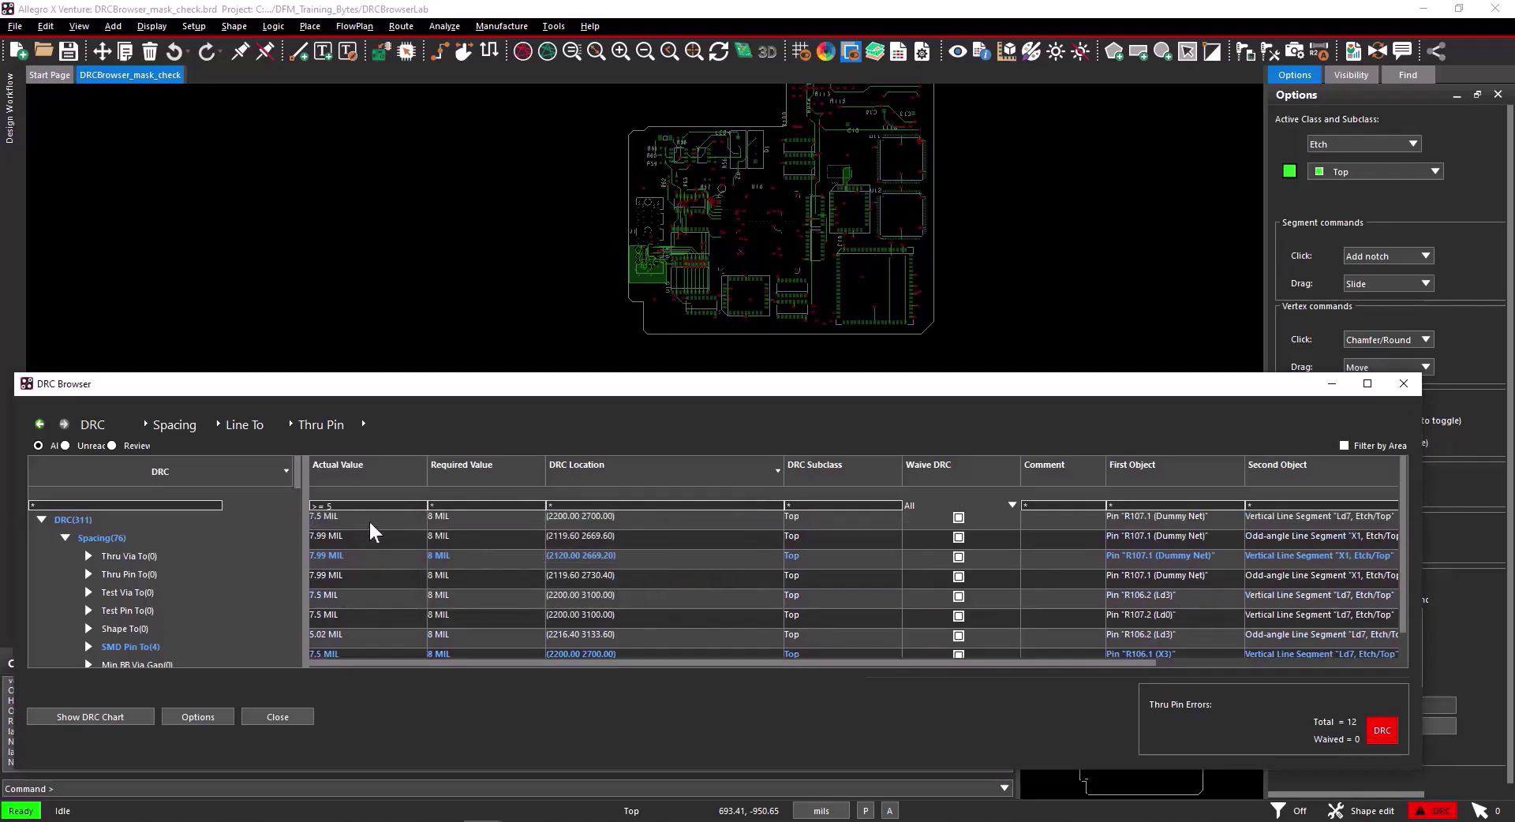
click(382, 474)
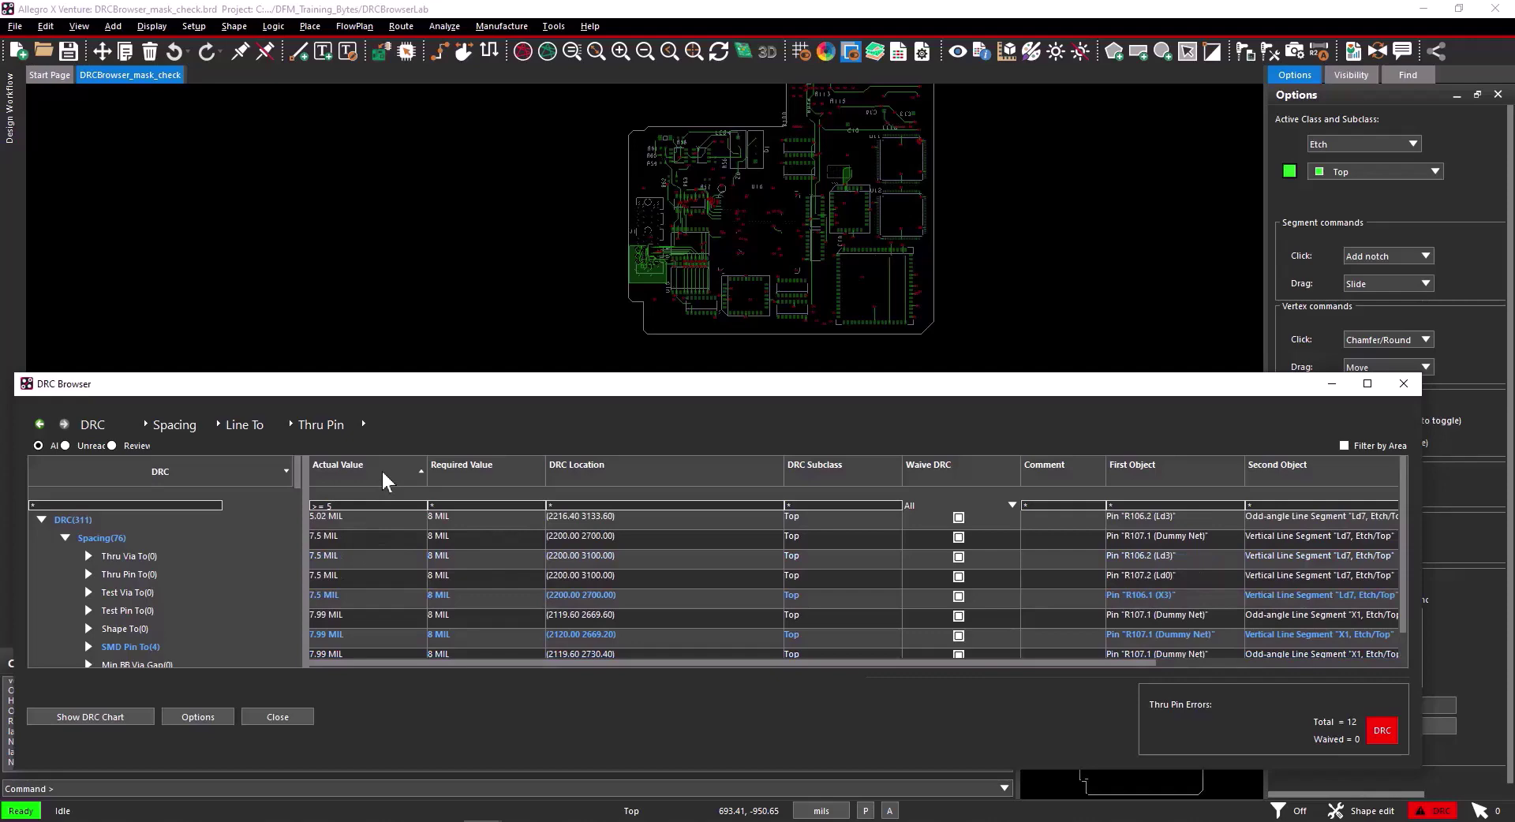
click(361, 517)
click(357, 539)
click(358, 558)
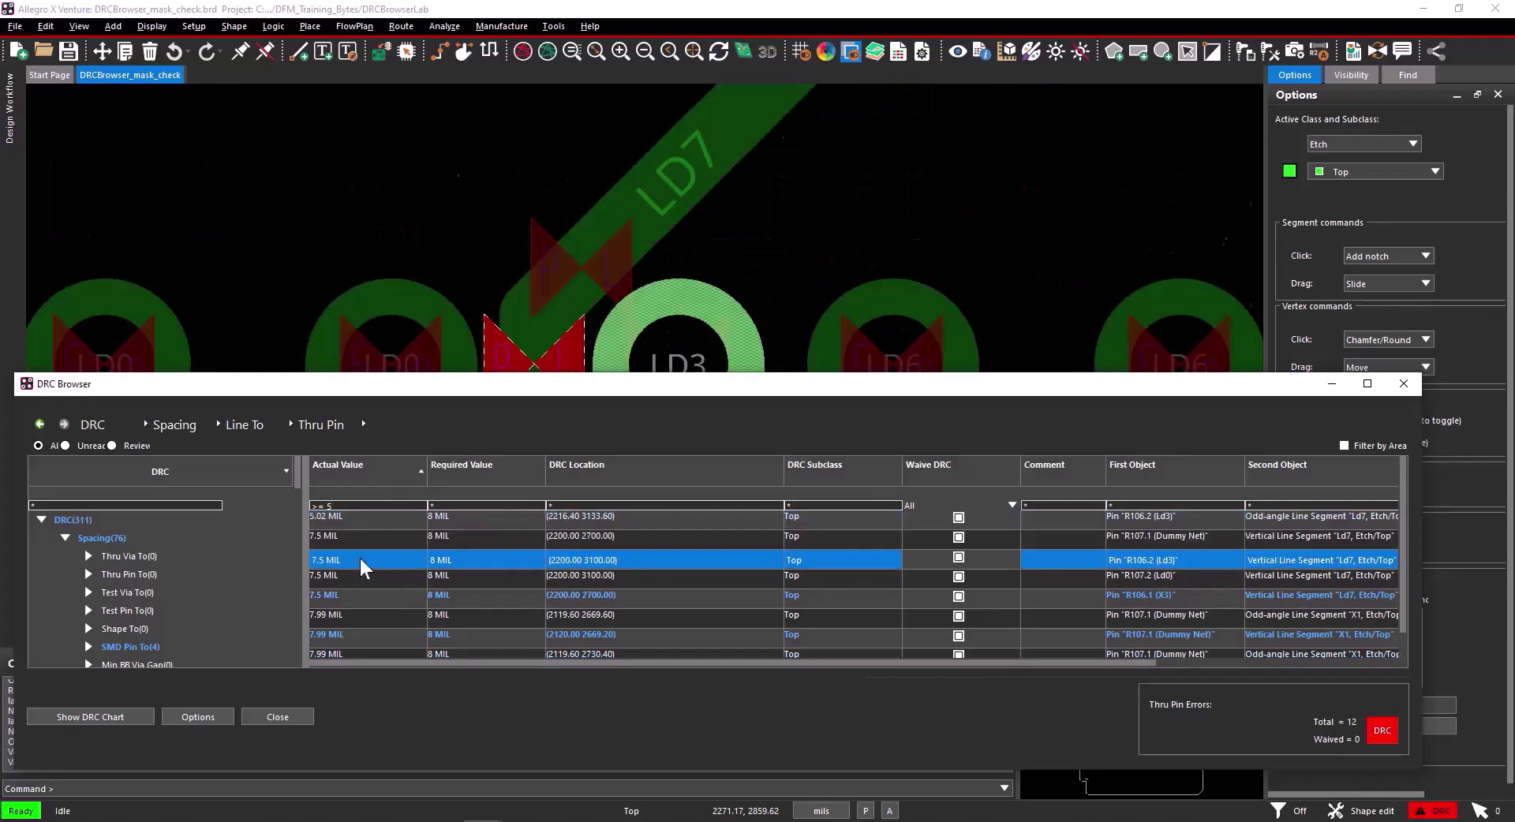
click(373, 652)
- Reset the Actual Value filter condition to Unlimited
click(367, 506)
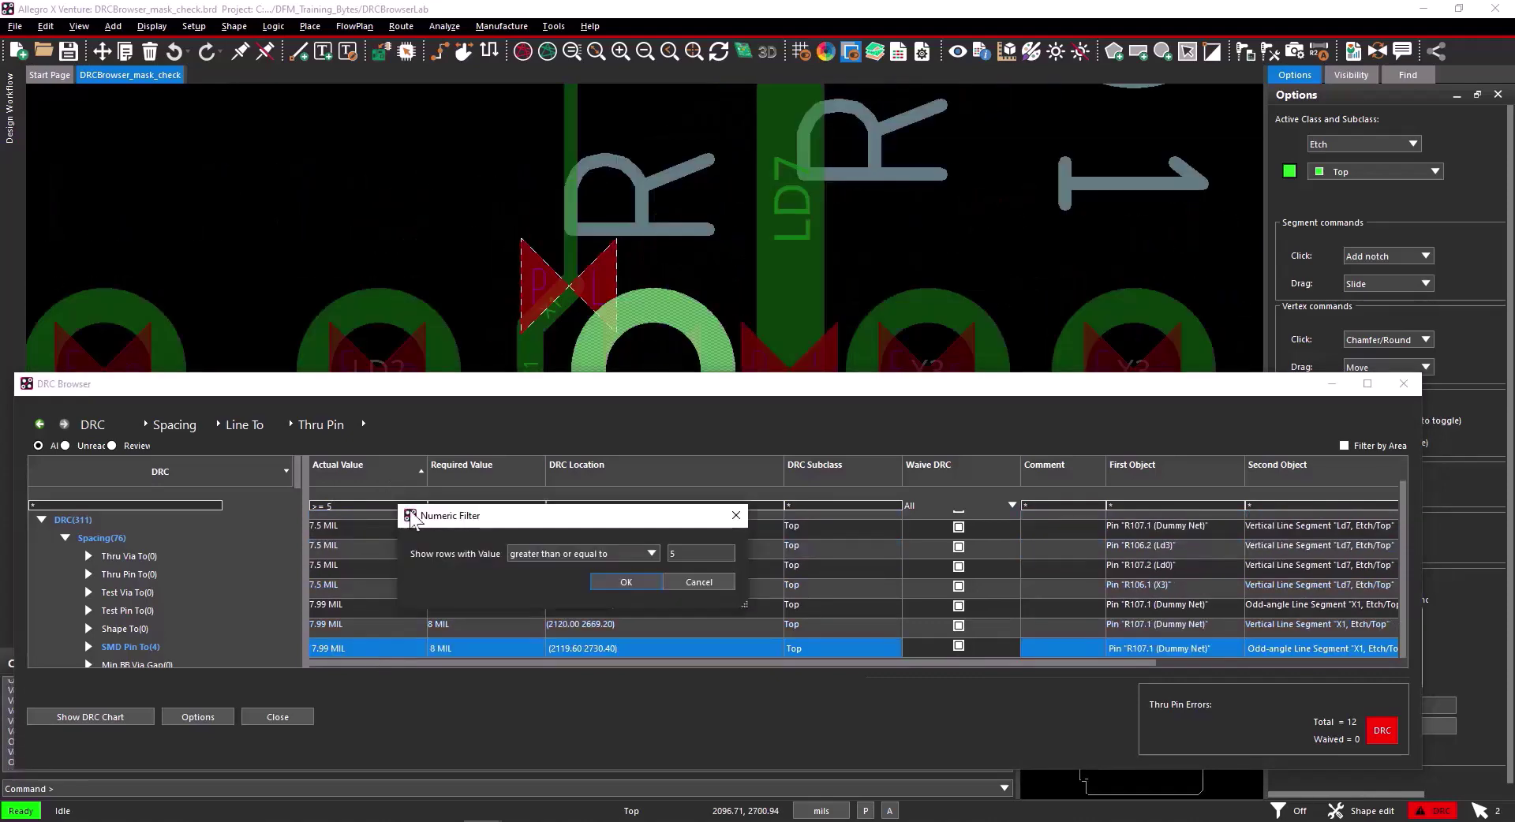
click(651, 554)
click(569, 565)
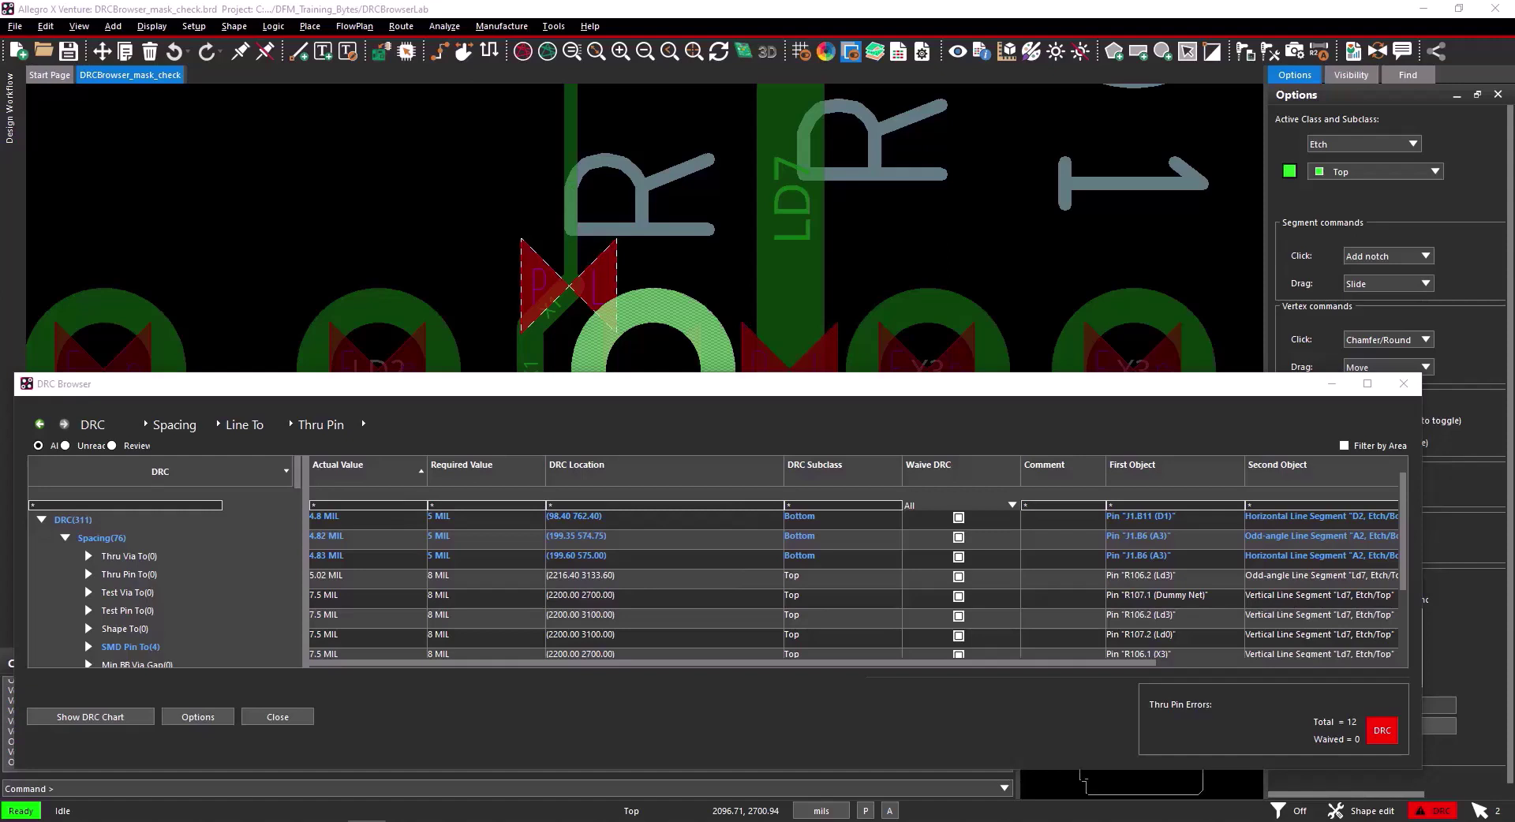
- Apply a 'slivers' Filter Text on DRC names and expand Mask > Mask to reveal Slivers
click(196, 506)
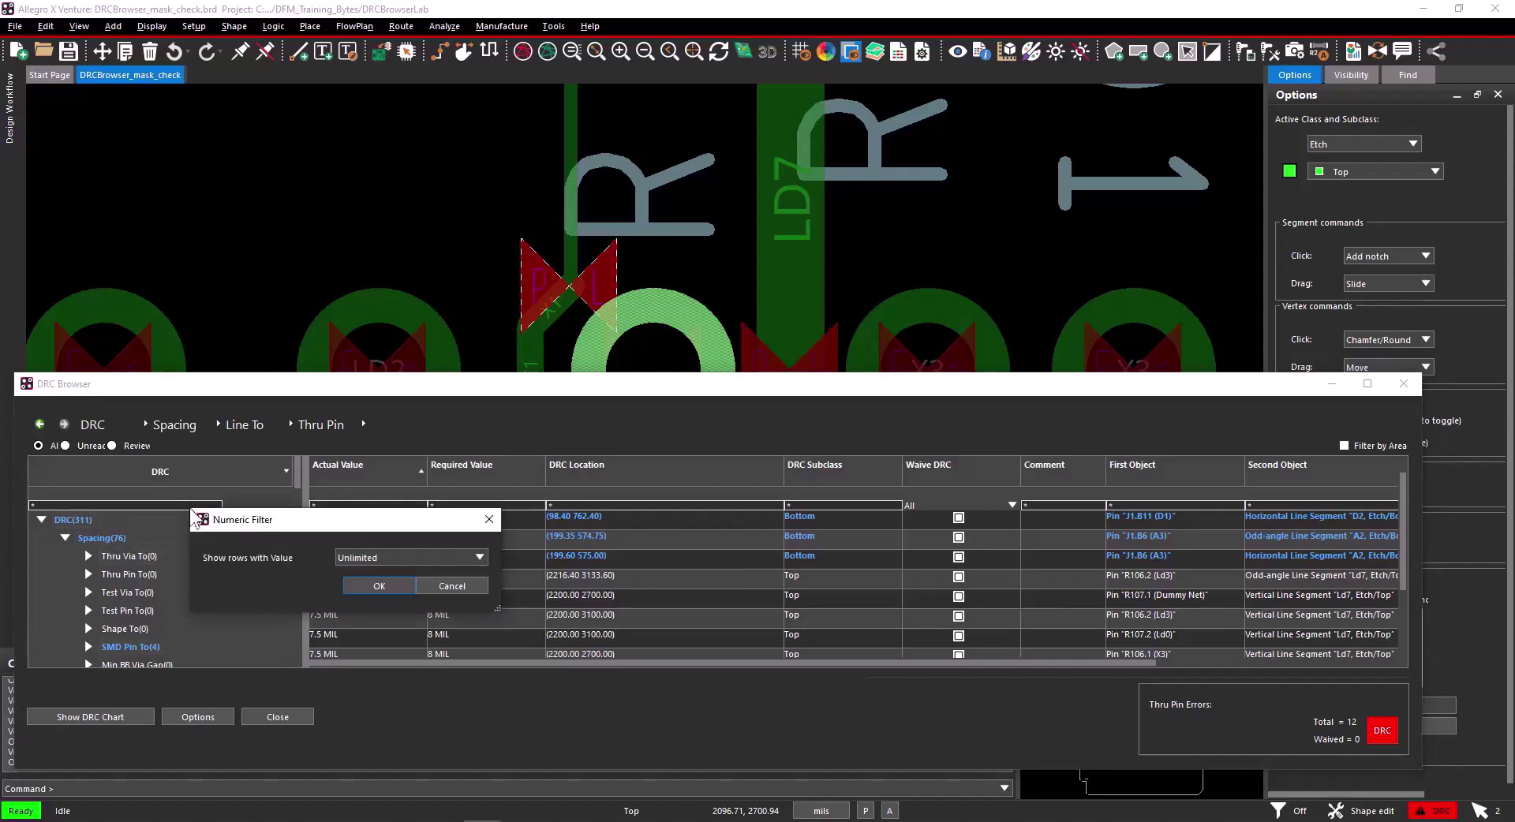
click(426, 558)
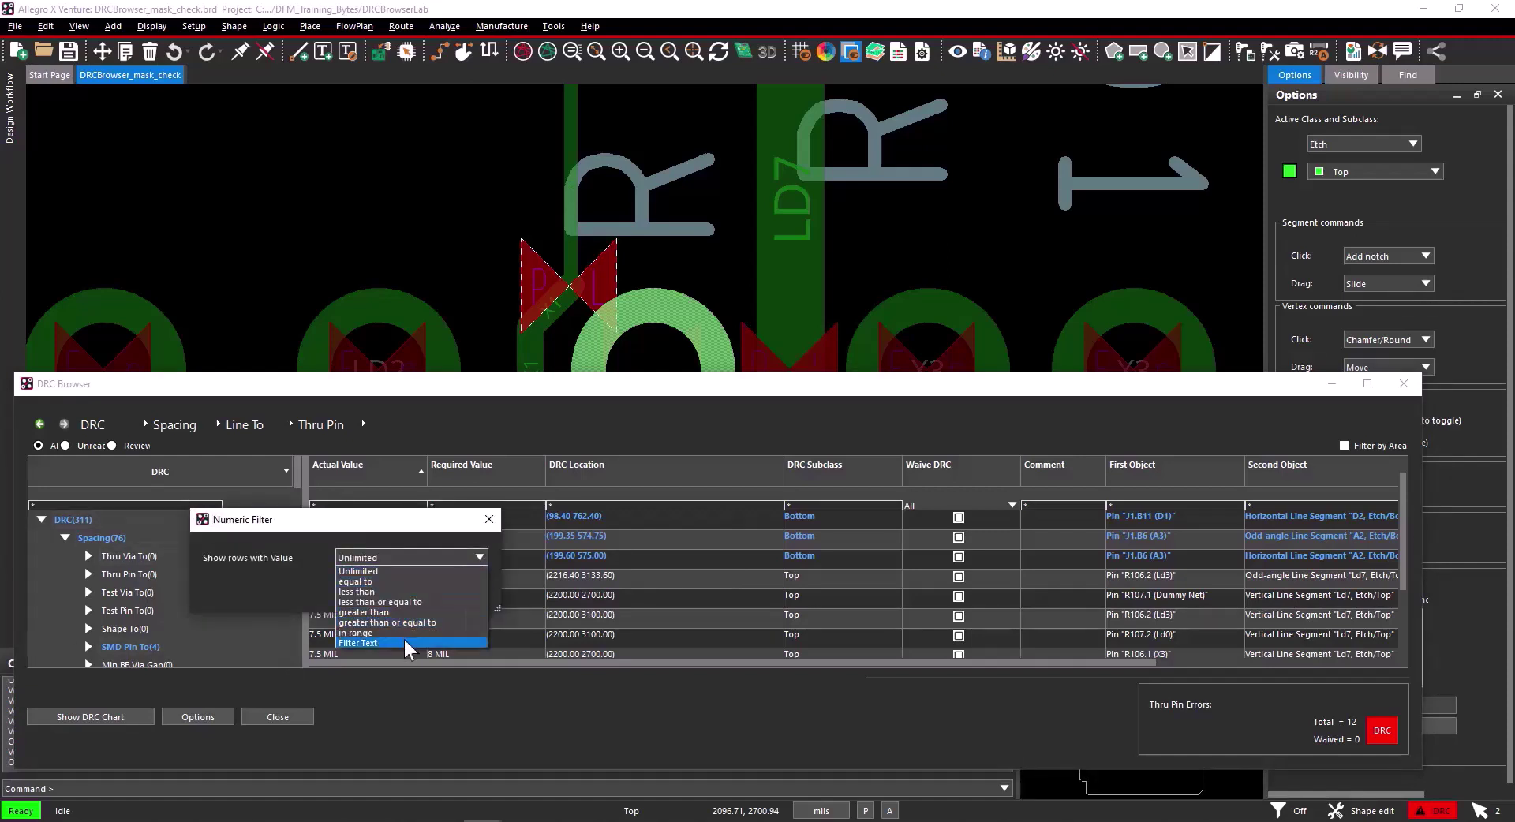
click(406, 643)
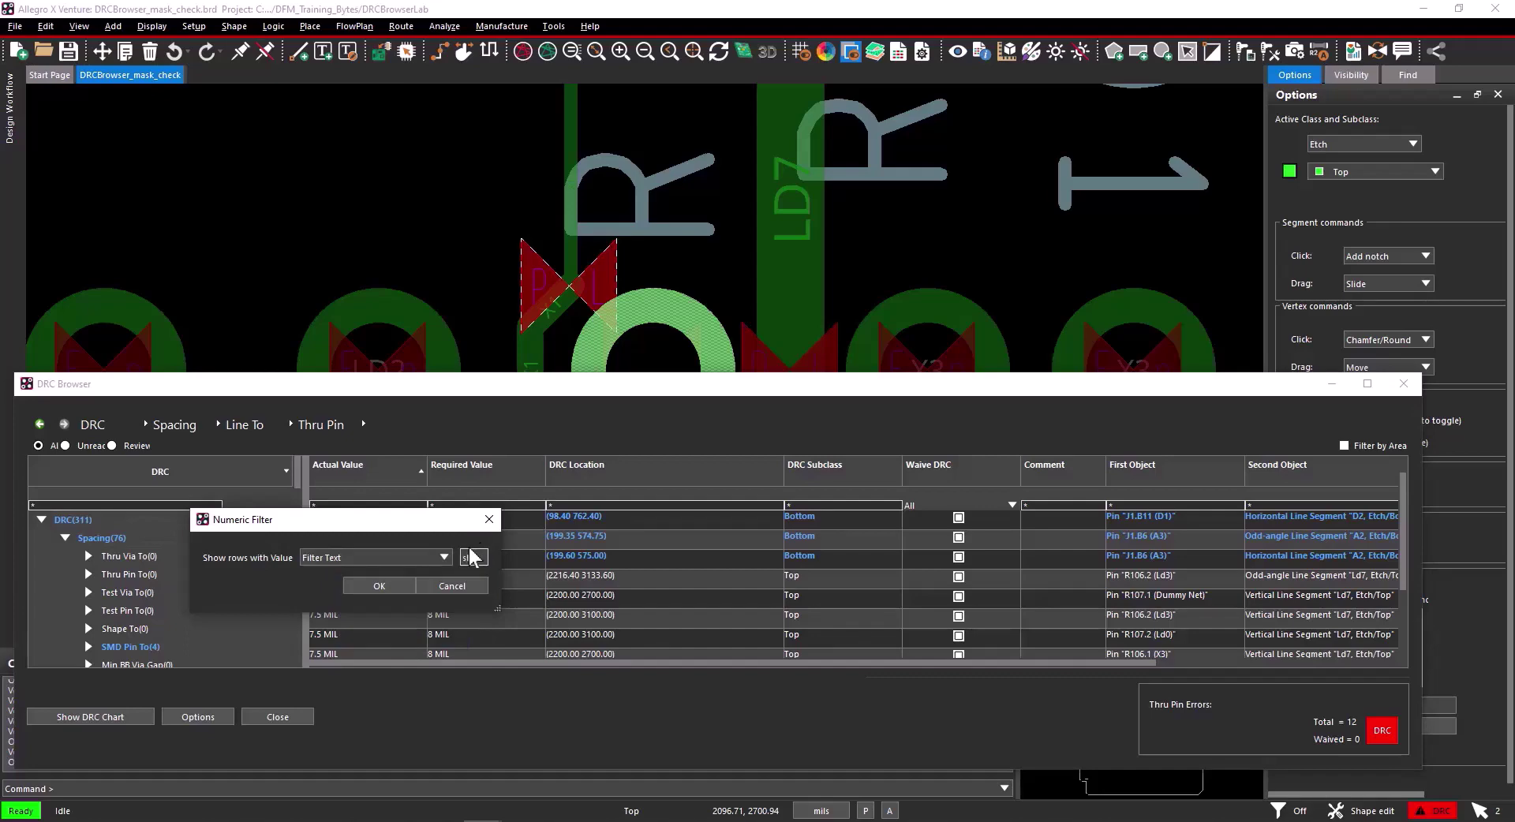
click(379, 586)
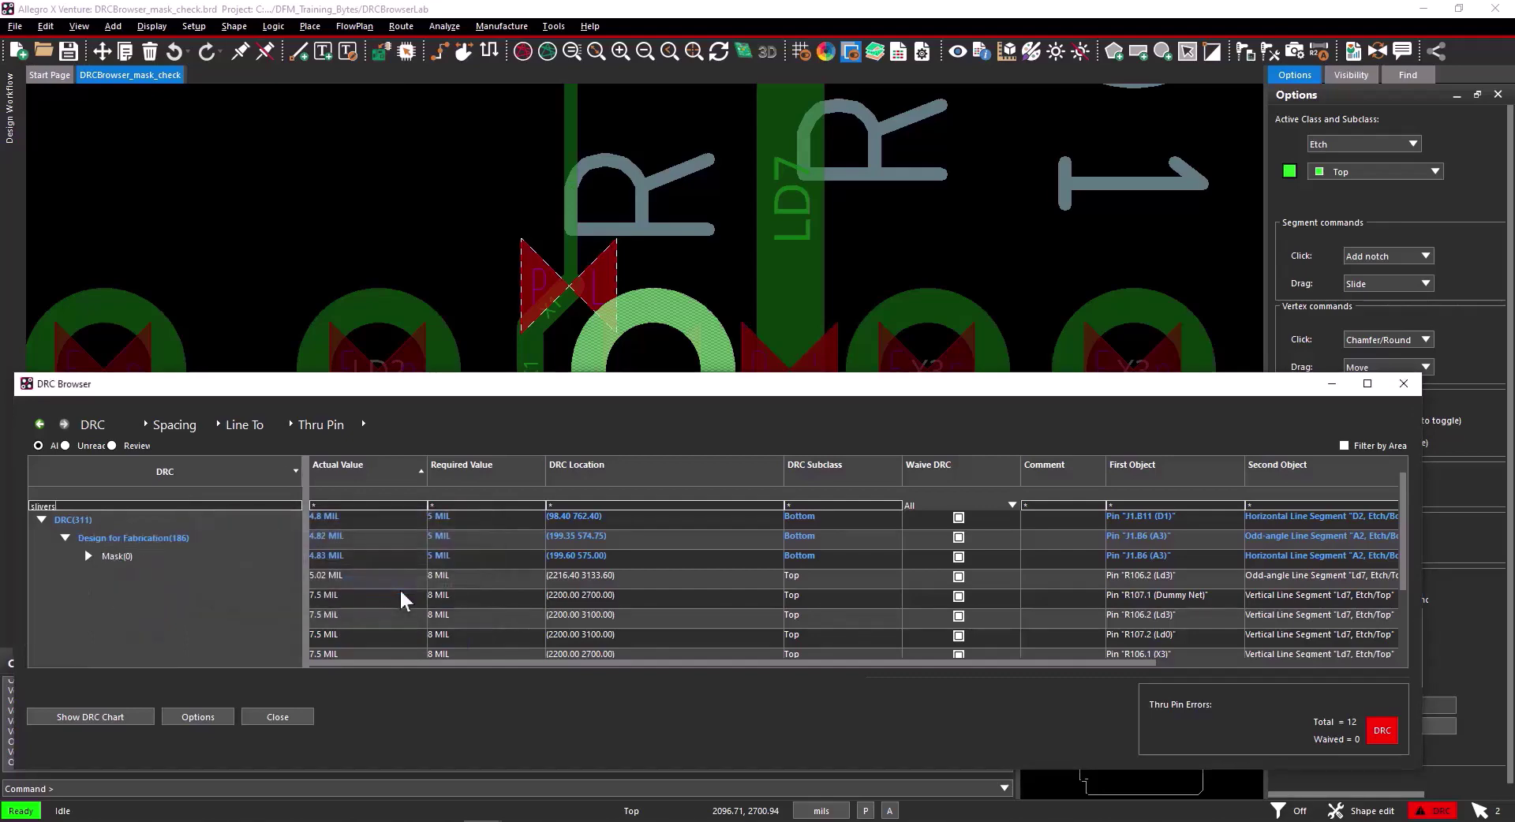
click(89, 556)
click(111, 575)
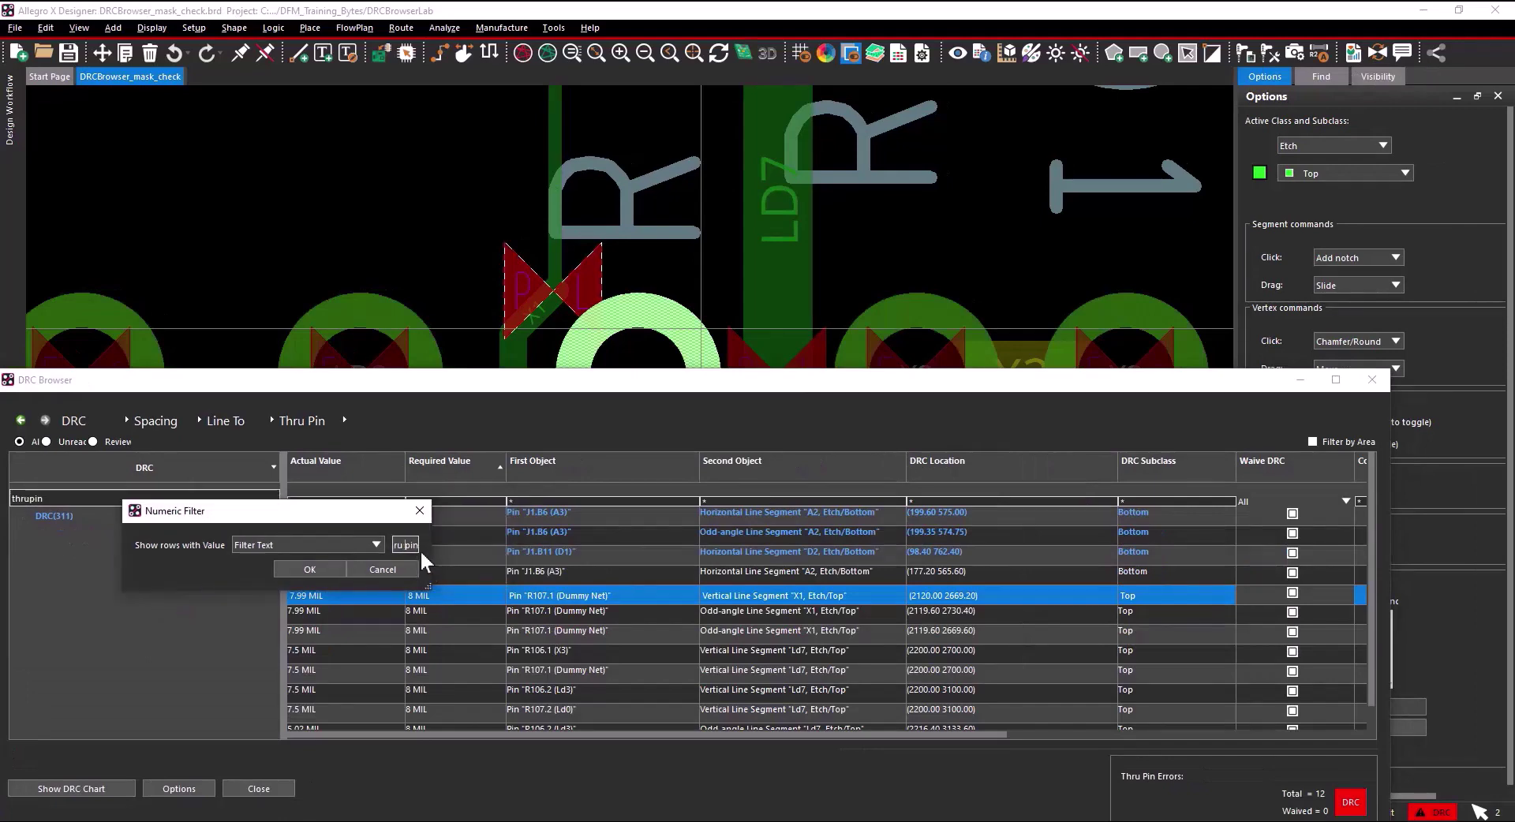
- Apply the 'thru pin' name filter, expand the whole tree, and view the D1 Thru Pin violation
click(310, 569)
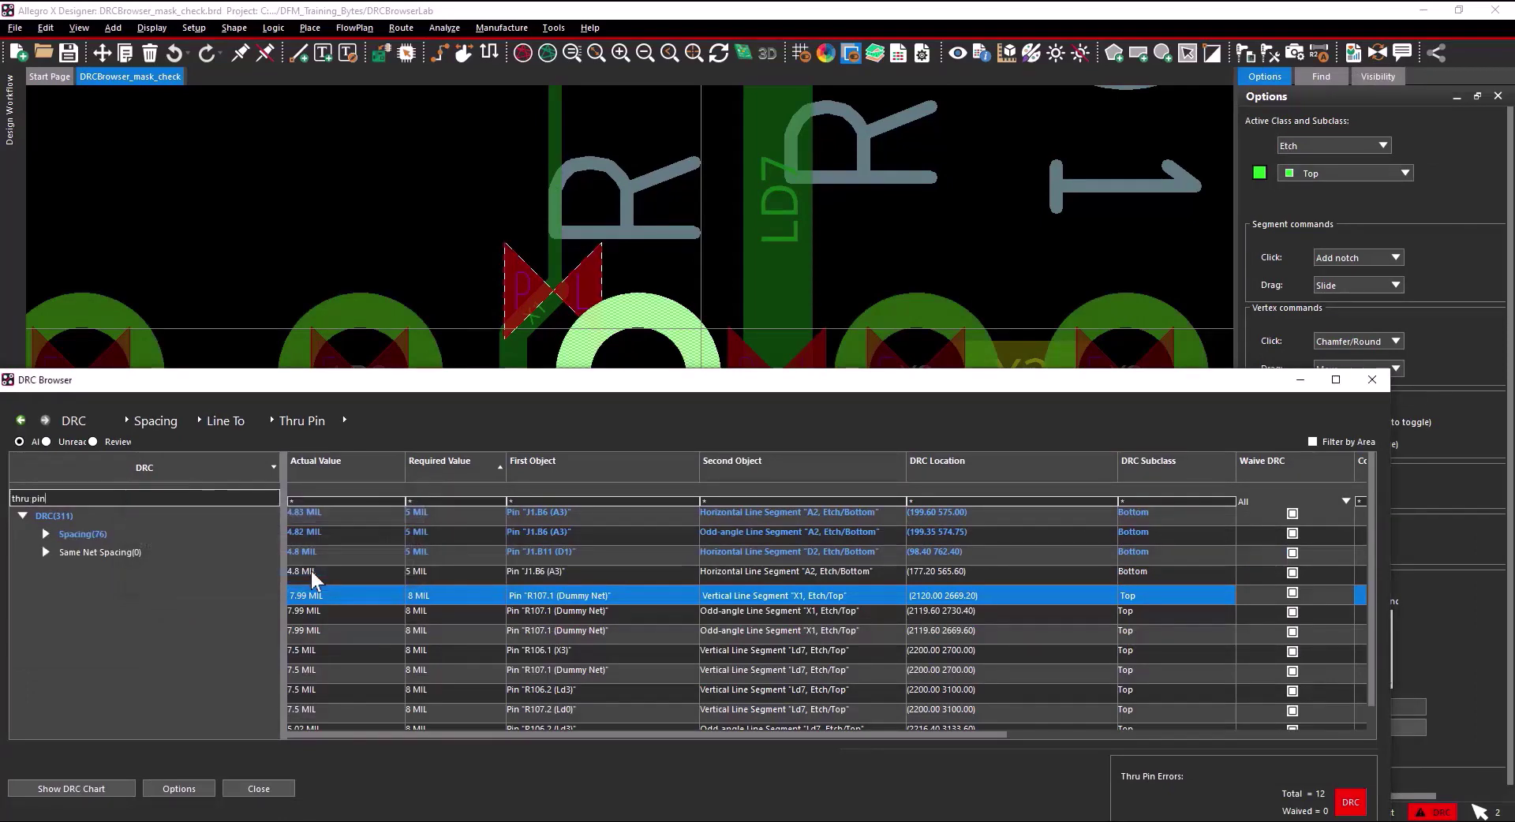
right_click(75, 517)
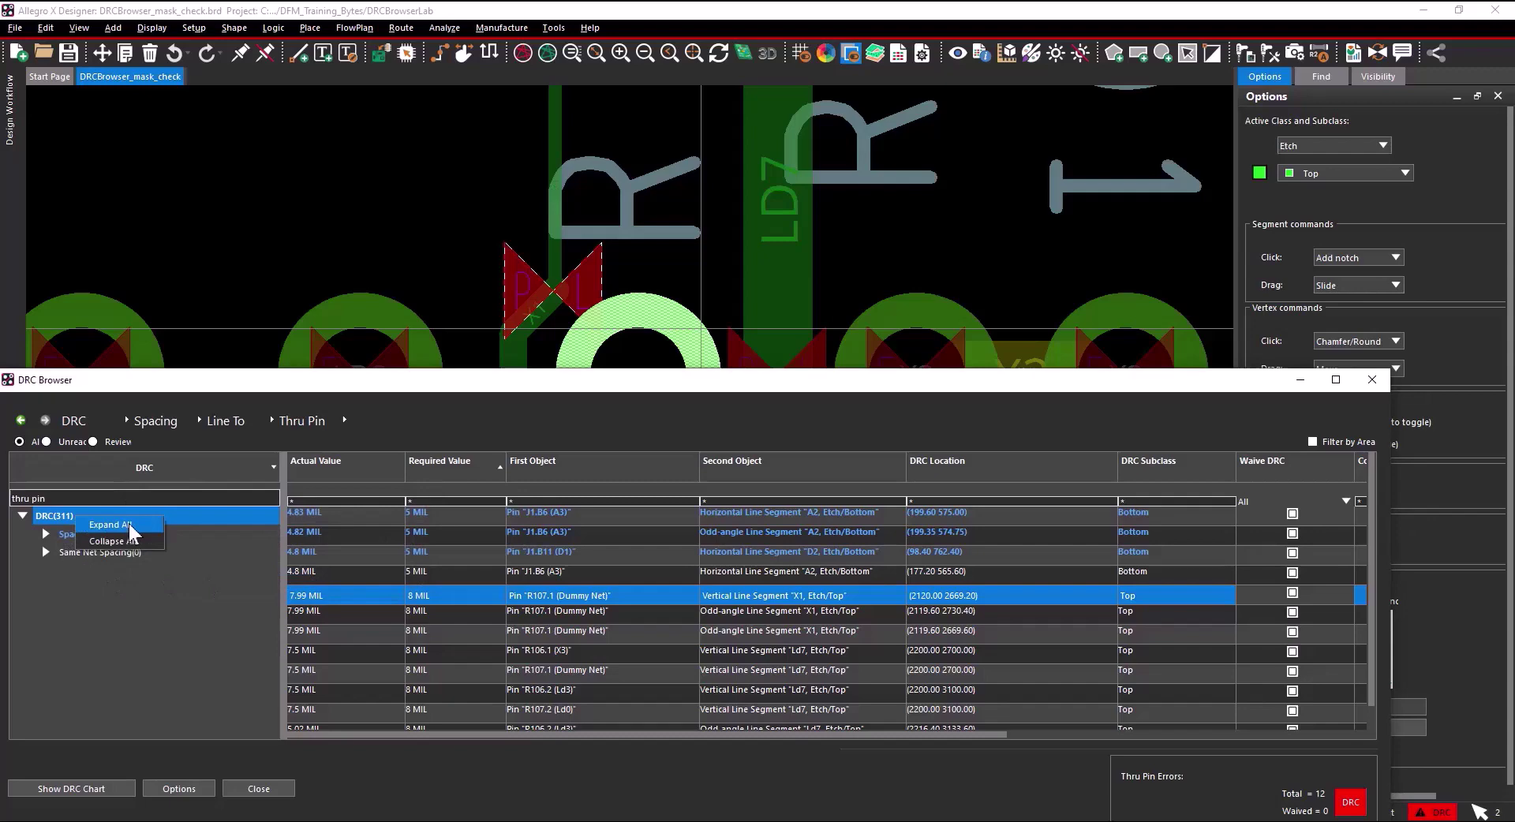
click(119, 526)
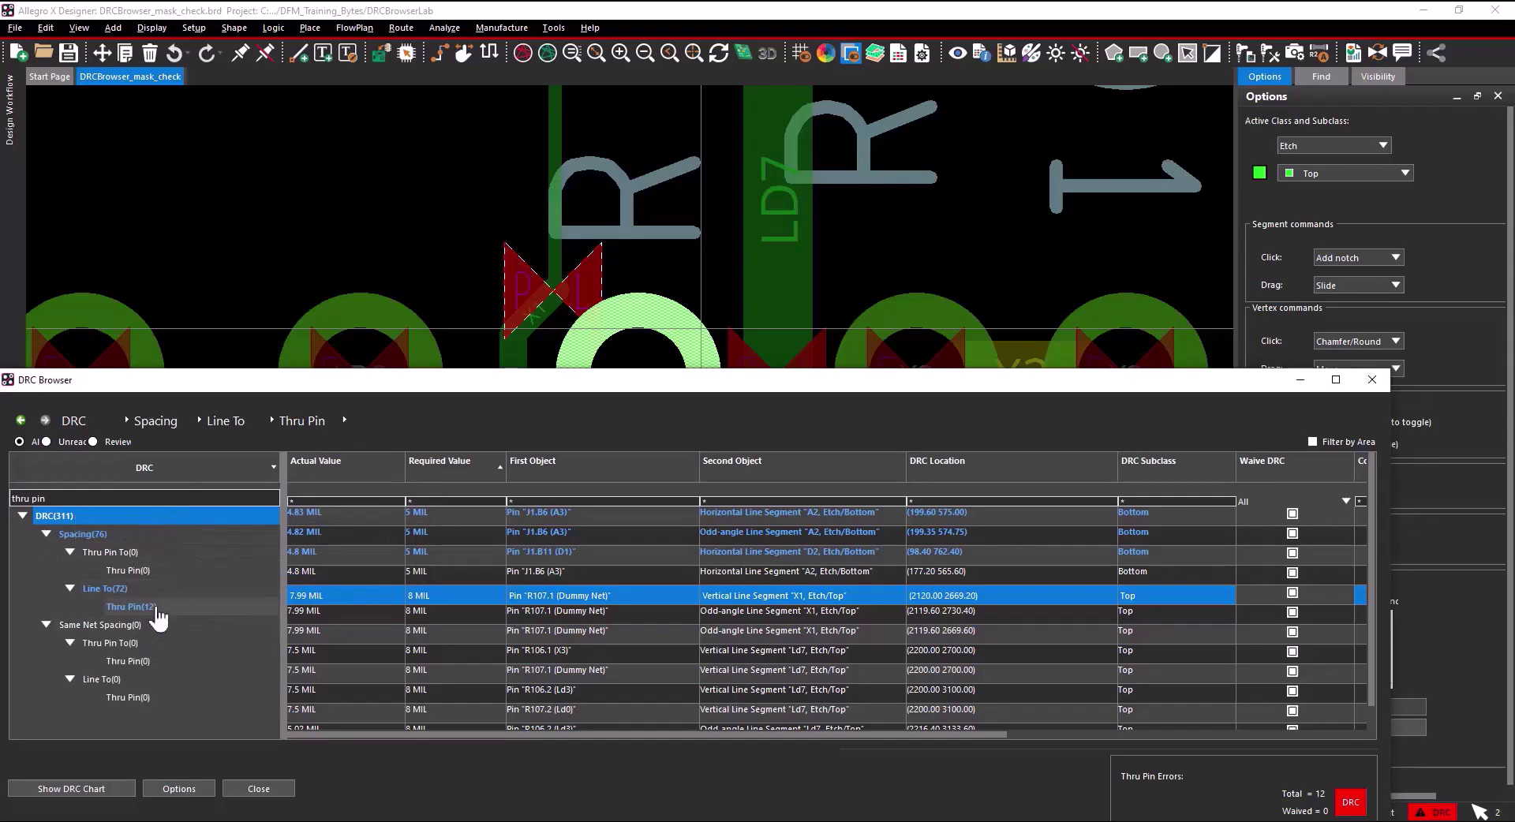
click(131, 607)
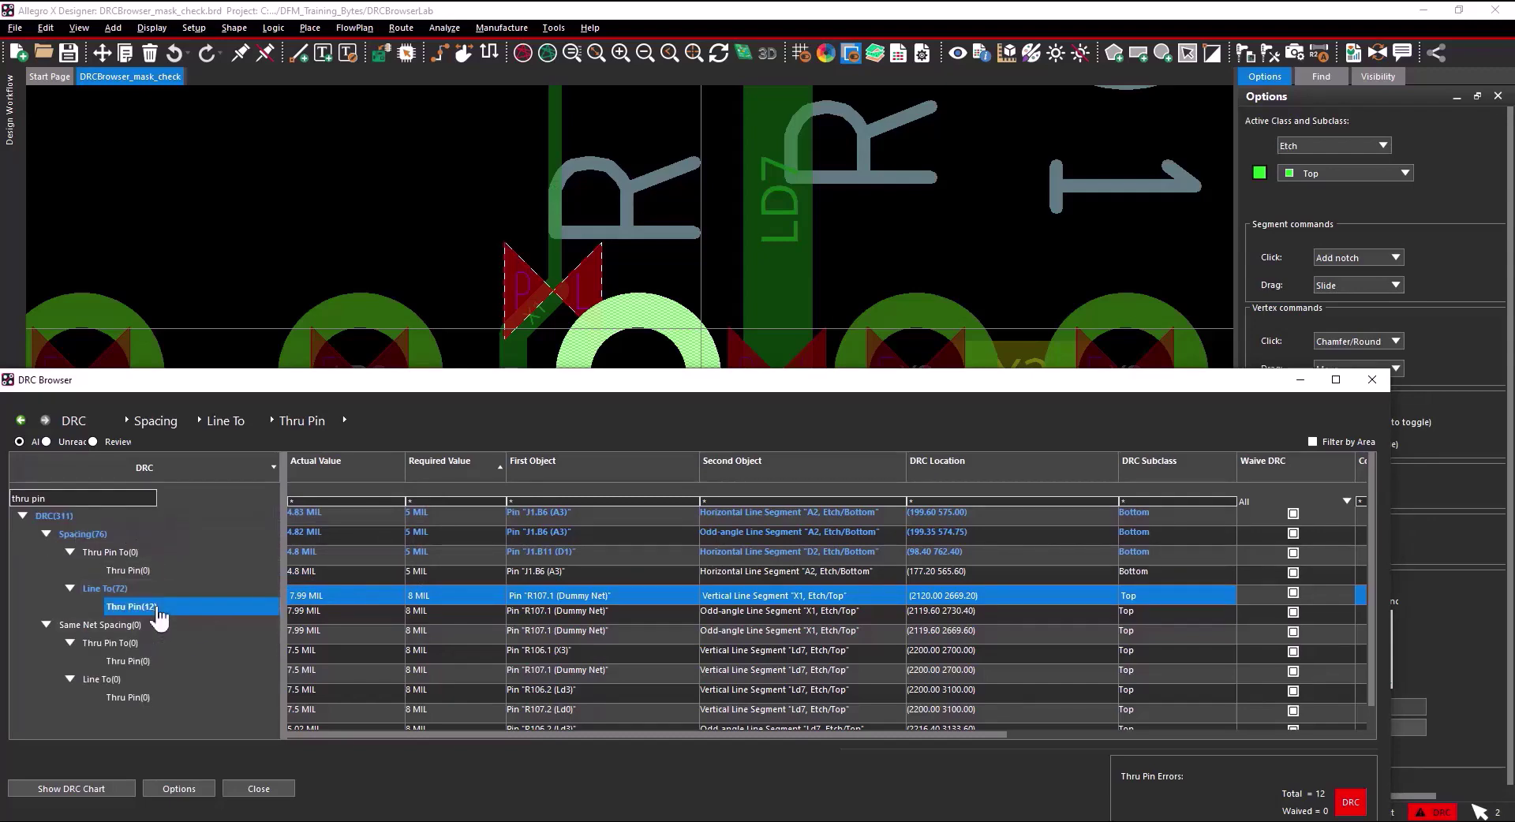
click(331, 552)
- Delete the 'thru pin' text and reset the DRC name filter to Unlimited
click(345, 501)
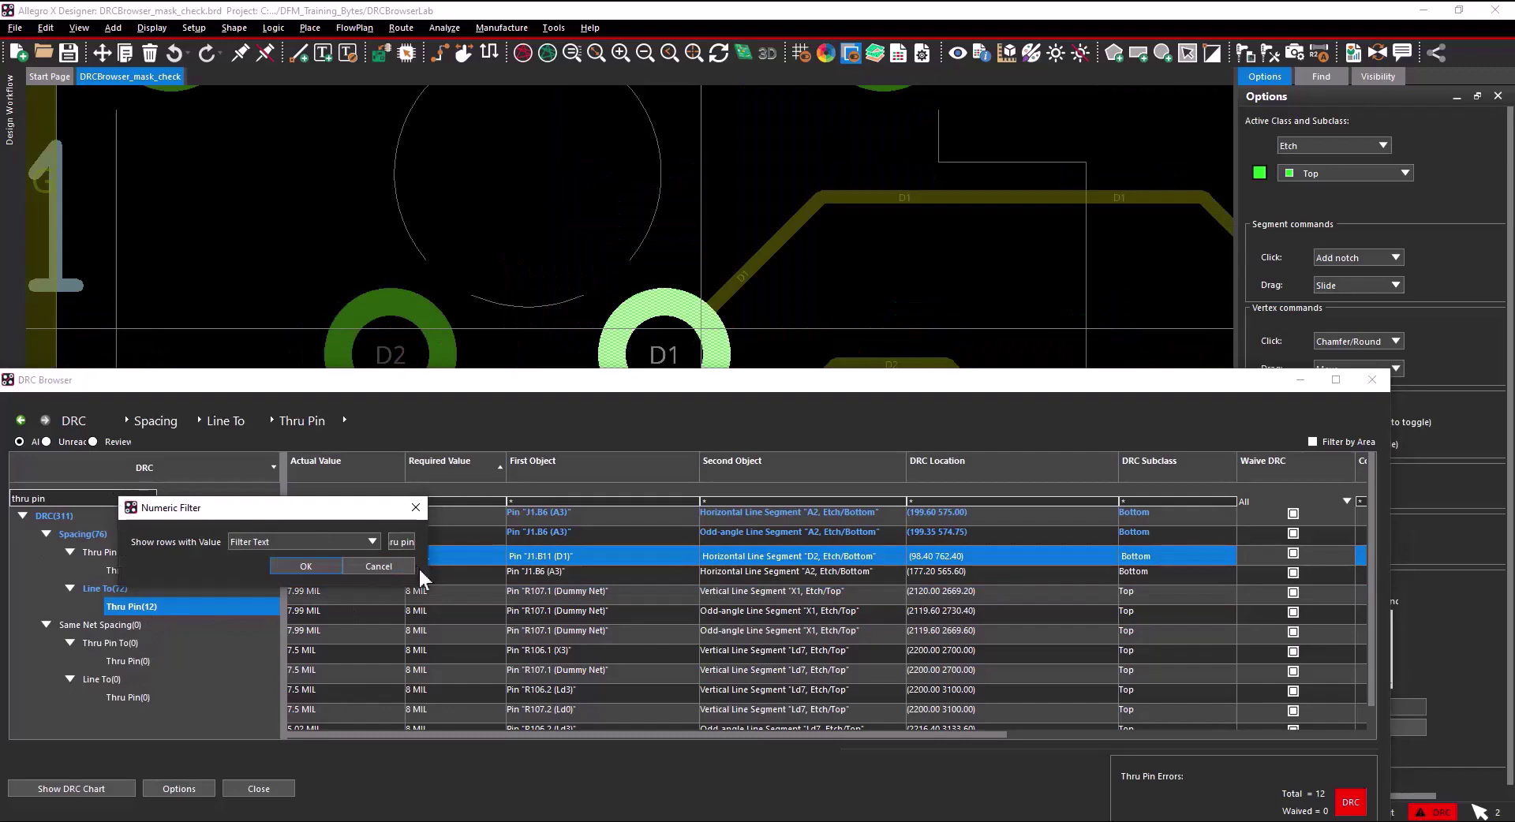
text(thru pin)
double_click(405, 542)
key(ctrl+a)
key(BackSpace)
click(329, 536)
click(324, 550)
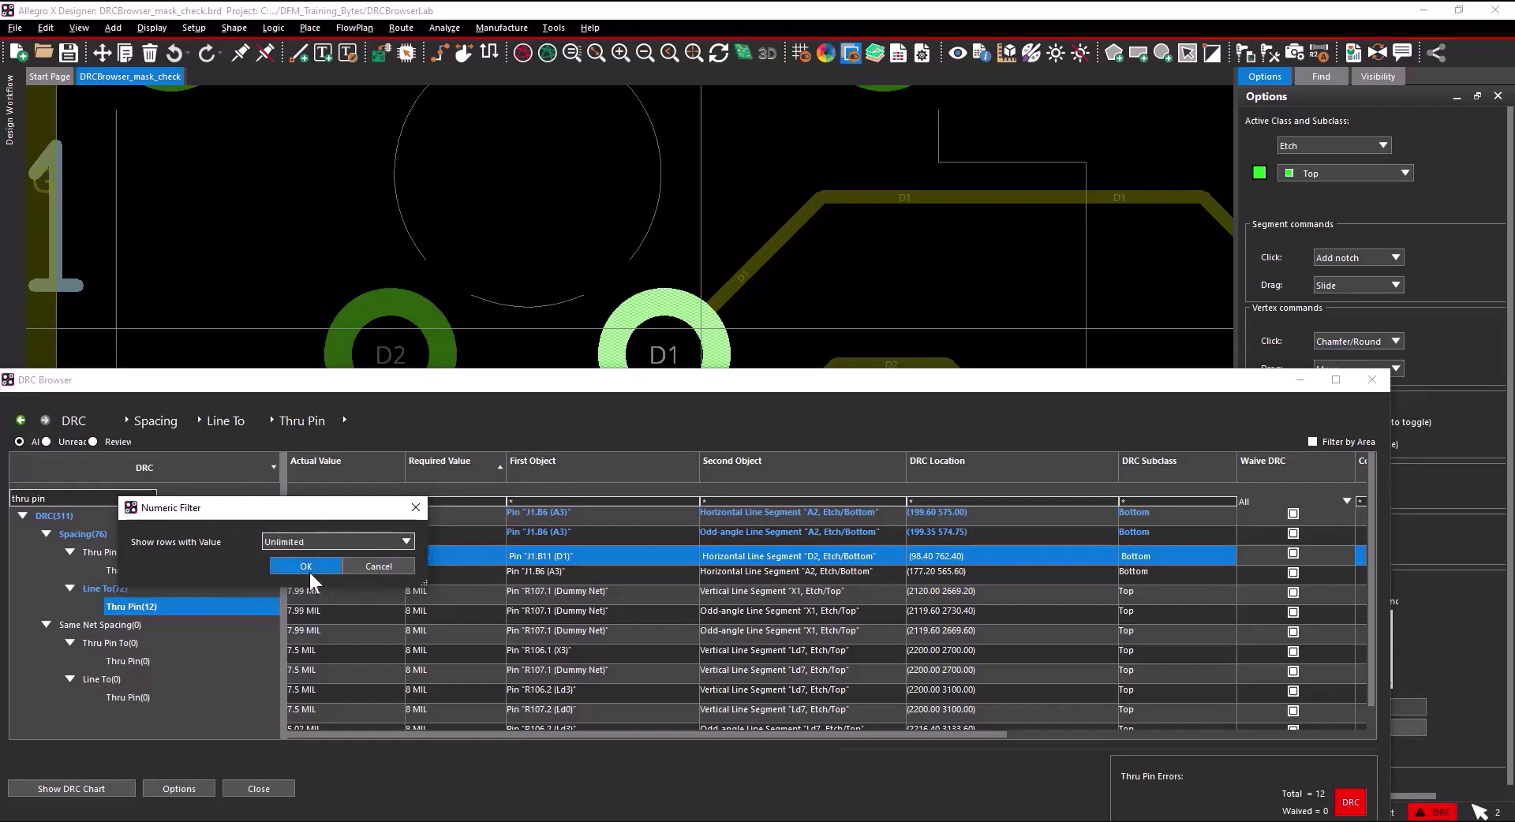
click(306, 567)
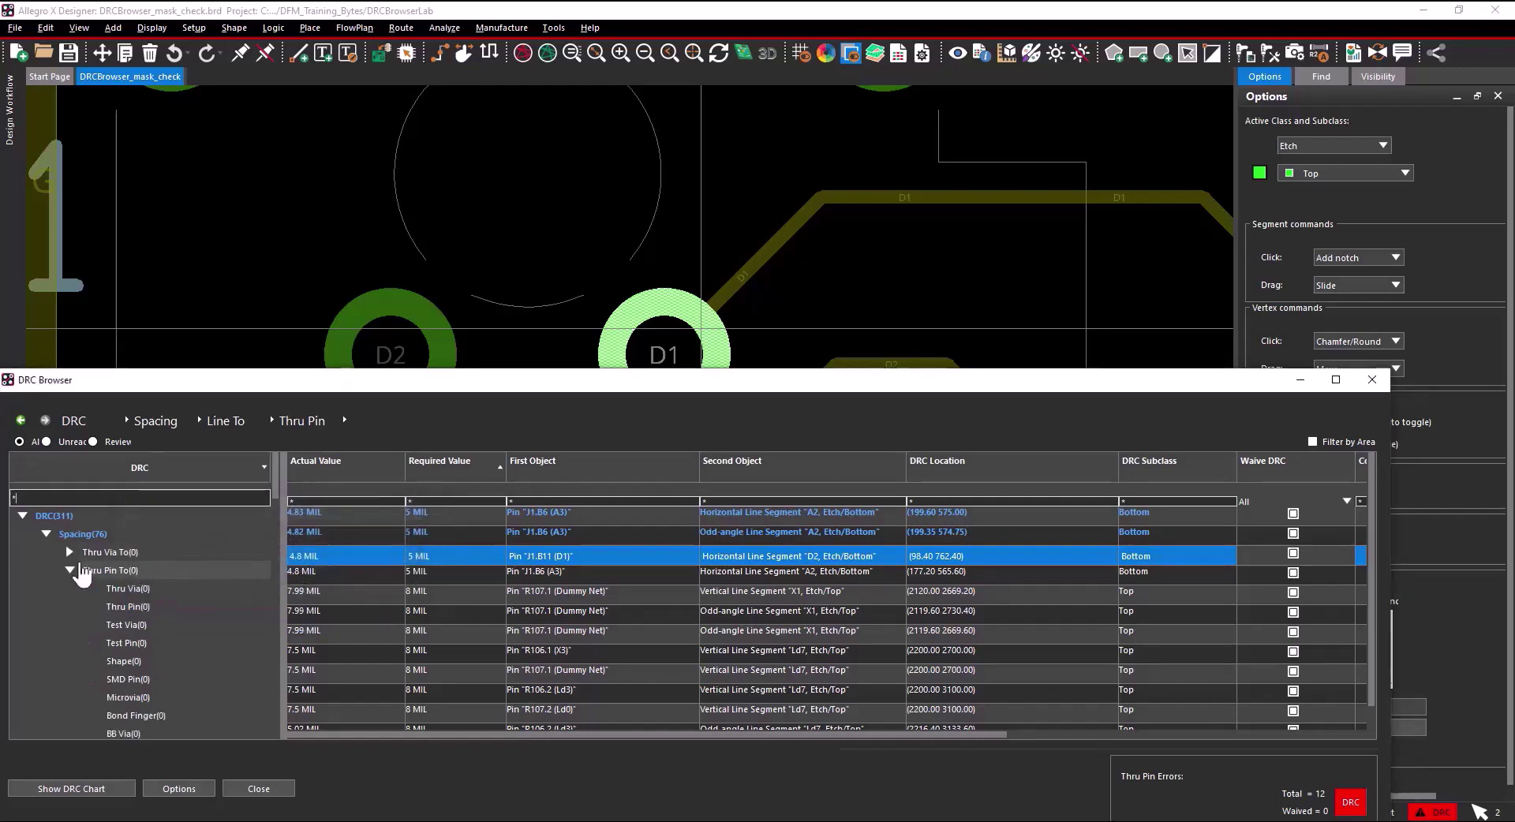
- List the 21 Line To Thru Via errors and zoom to the first one
click(71, 569)
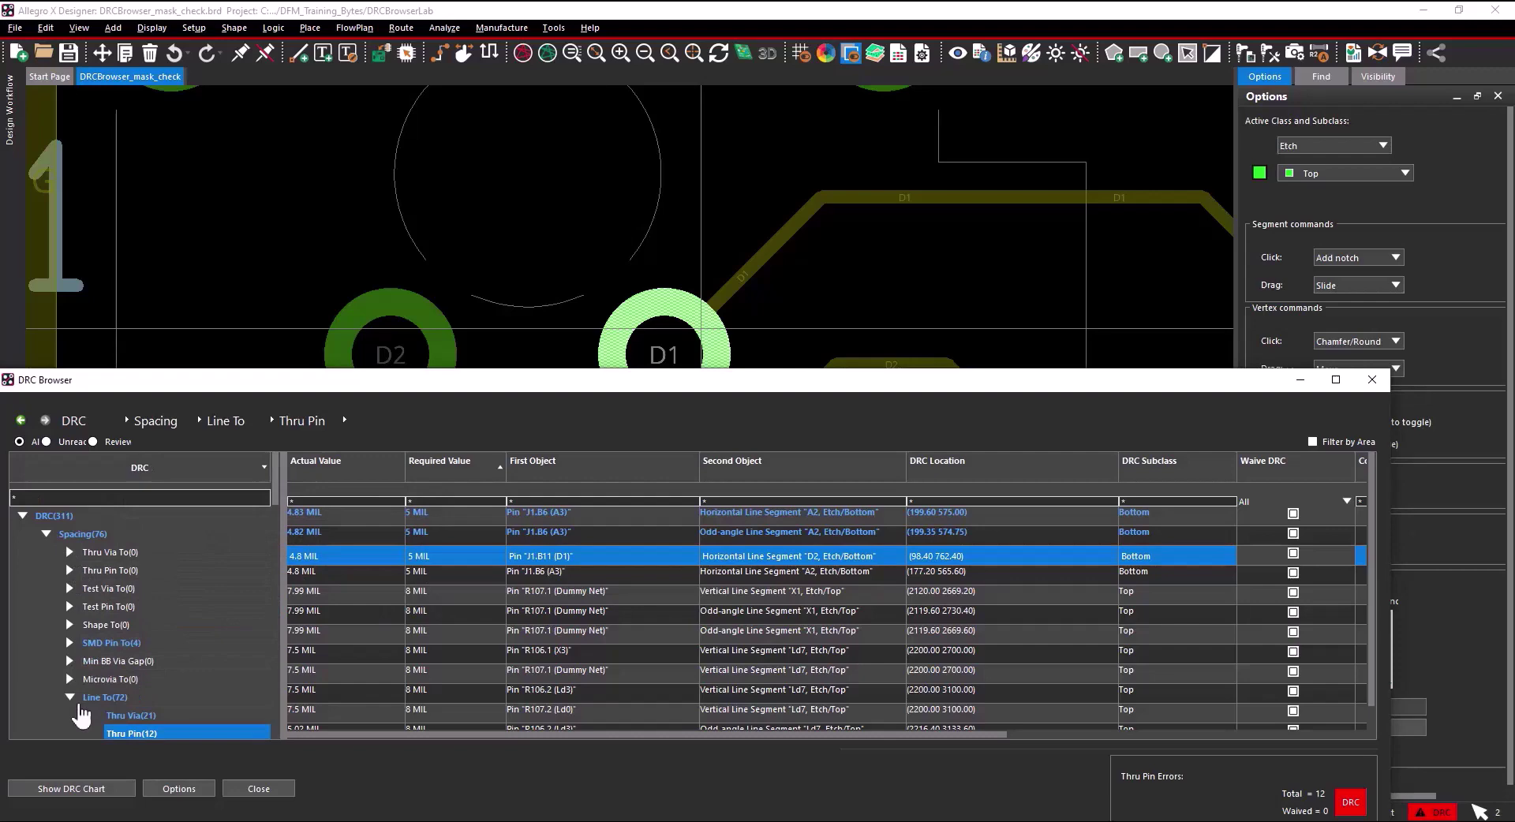
click(124, 716)
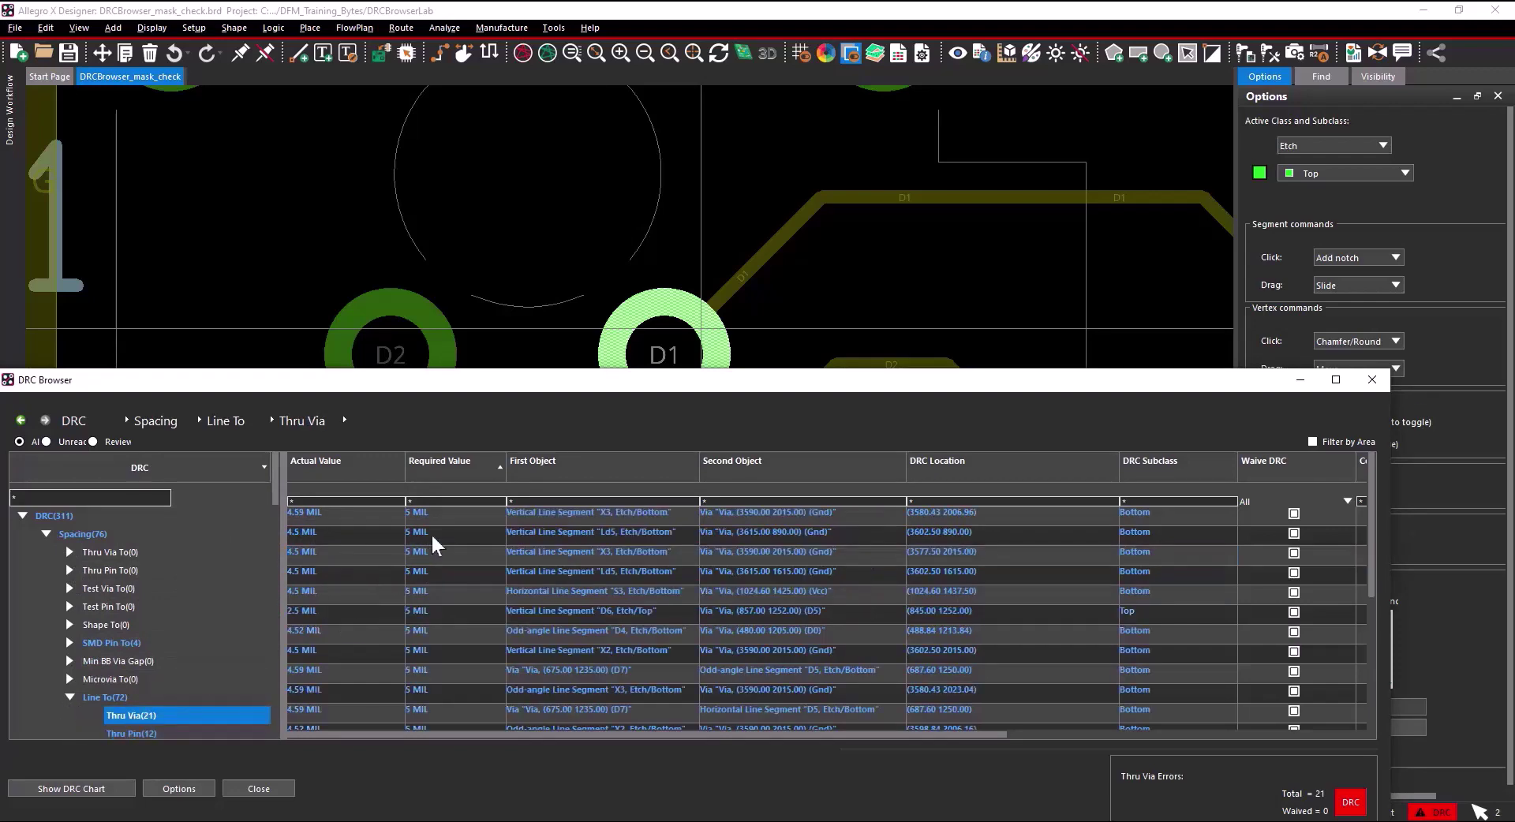
click(462, 516)
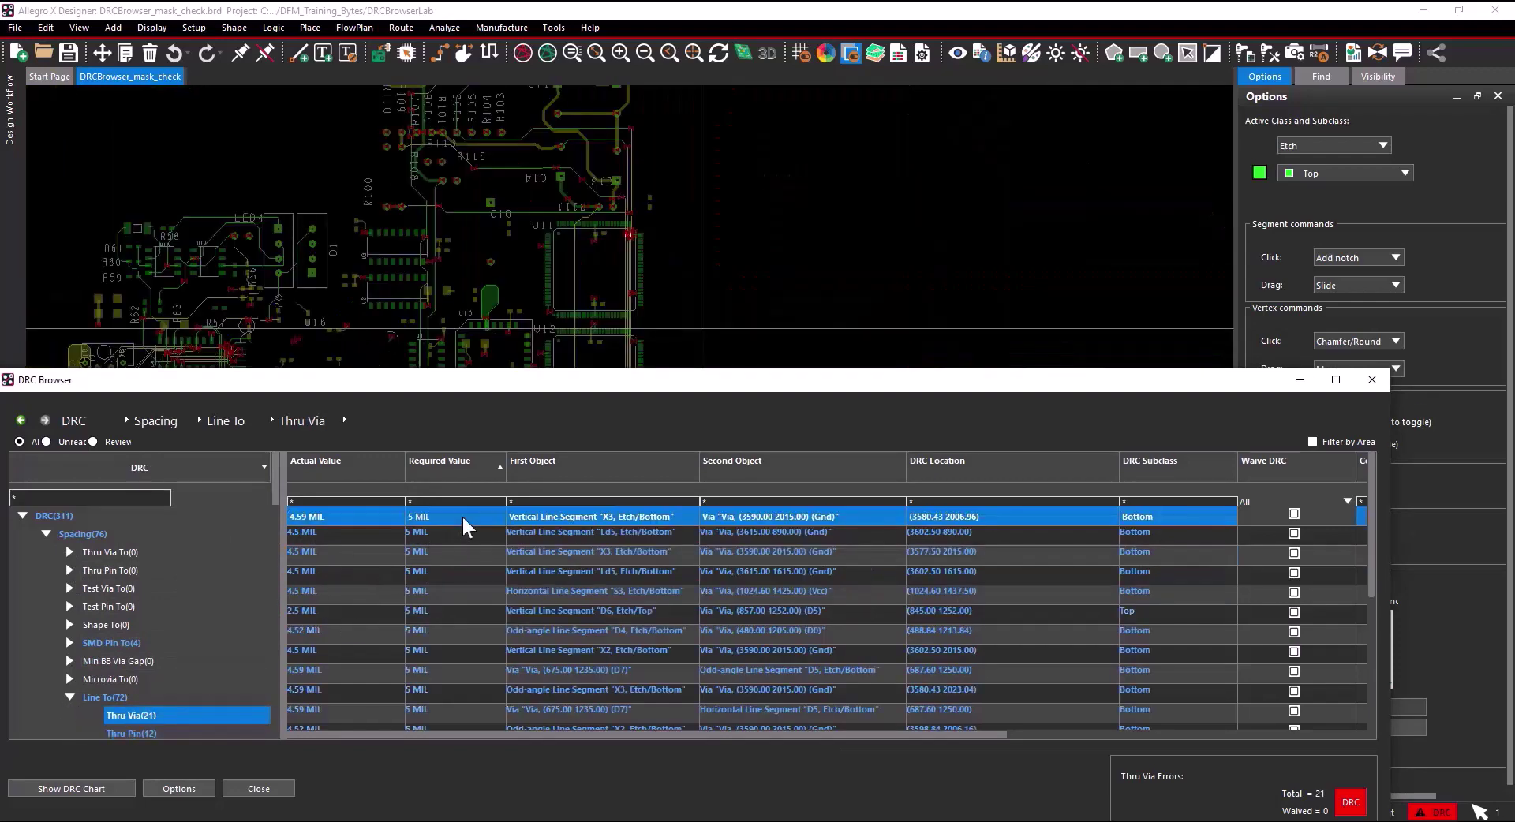